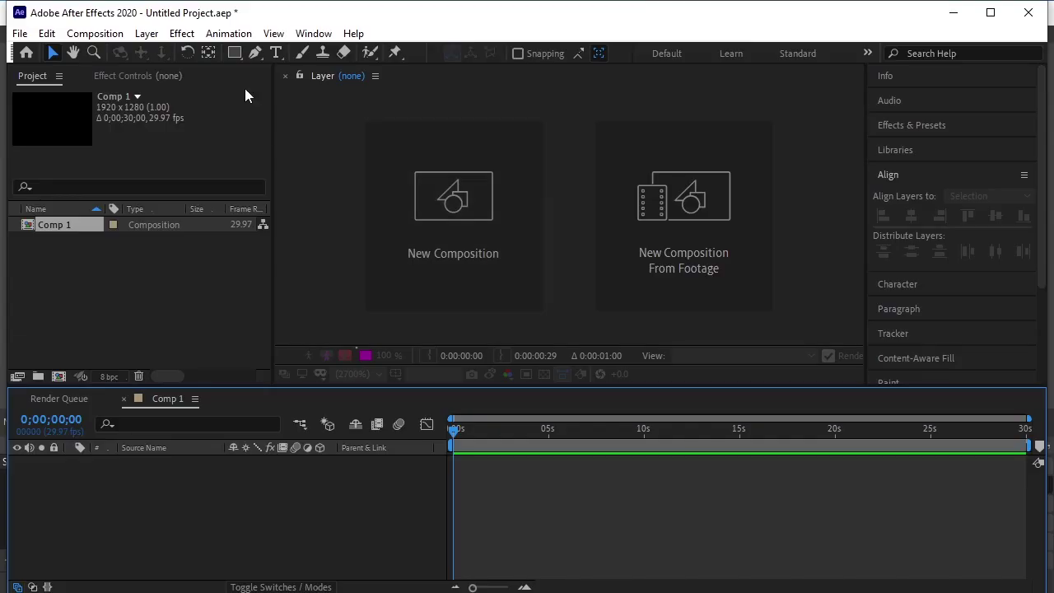
Step: Create Comp 2 as a 1920×1080, 29.97 fps composition
left_click(435, 242)
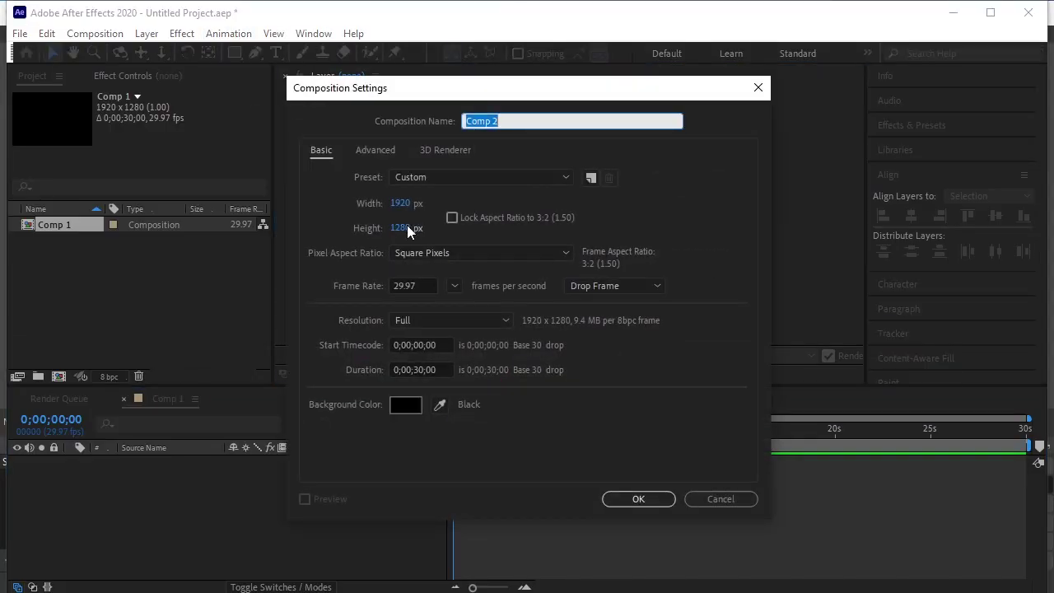
left_click(401, 227)
type("1080")
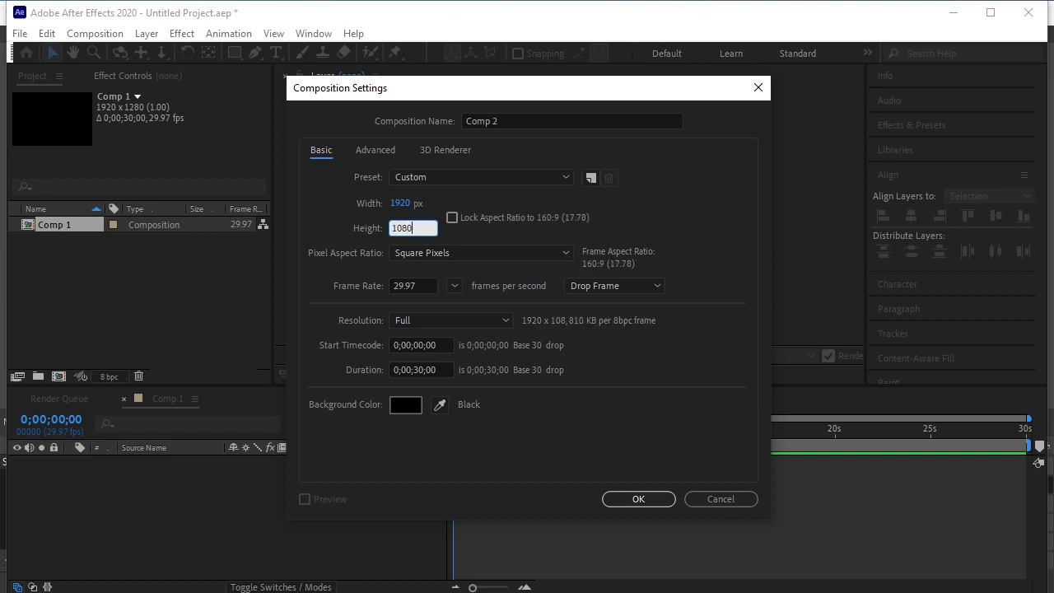
key("Return")
key("Return")
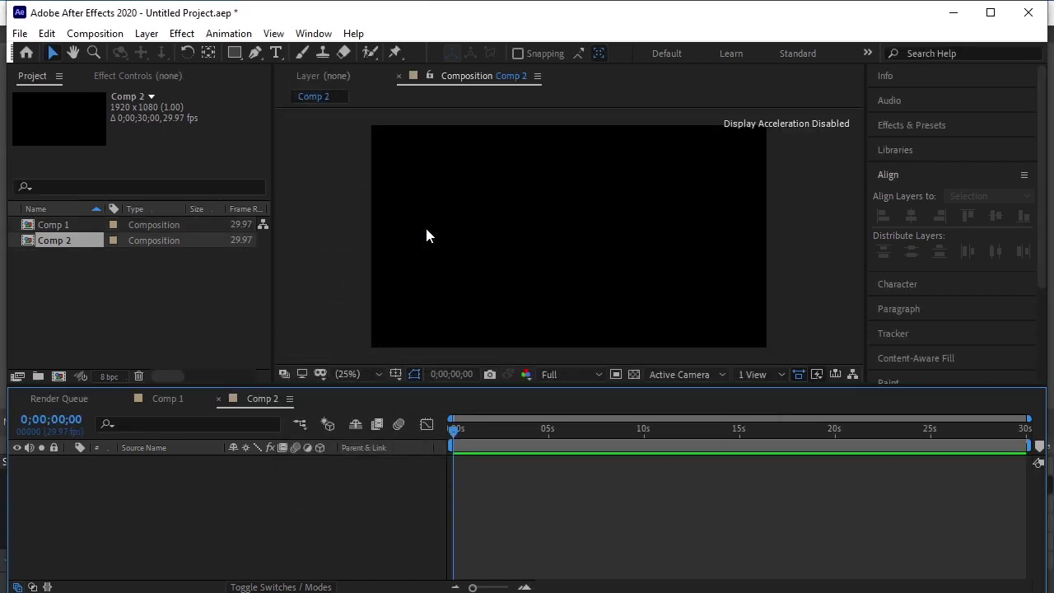
Step: Draw a yellow circle, Ellipse 1 on Shape Layer 1, with the Ellipse Tool
left_click(232, 53)
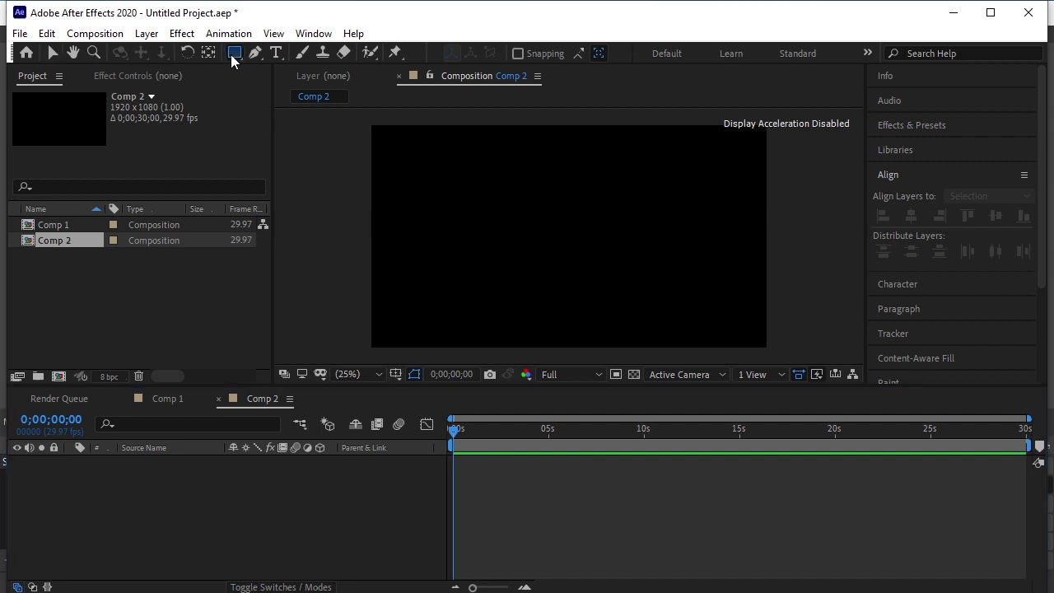
left_click(231, 54)
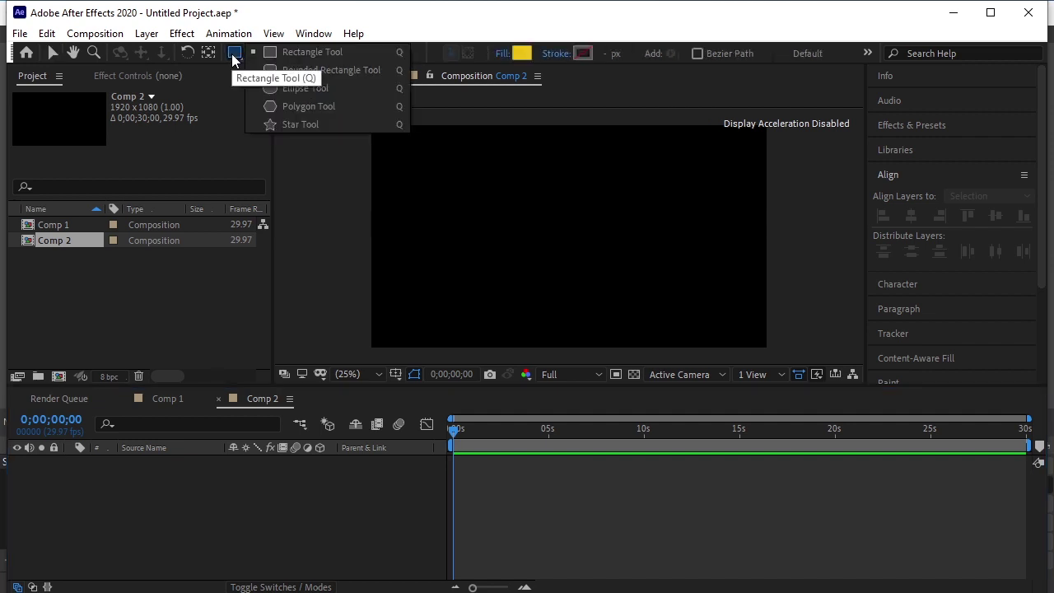
left_click(296, 88)
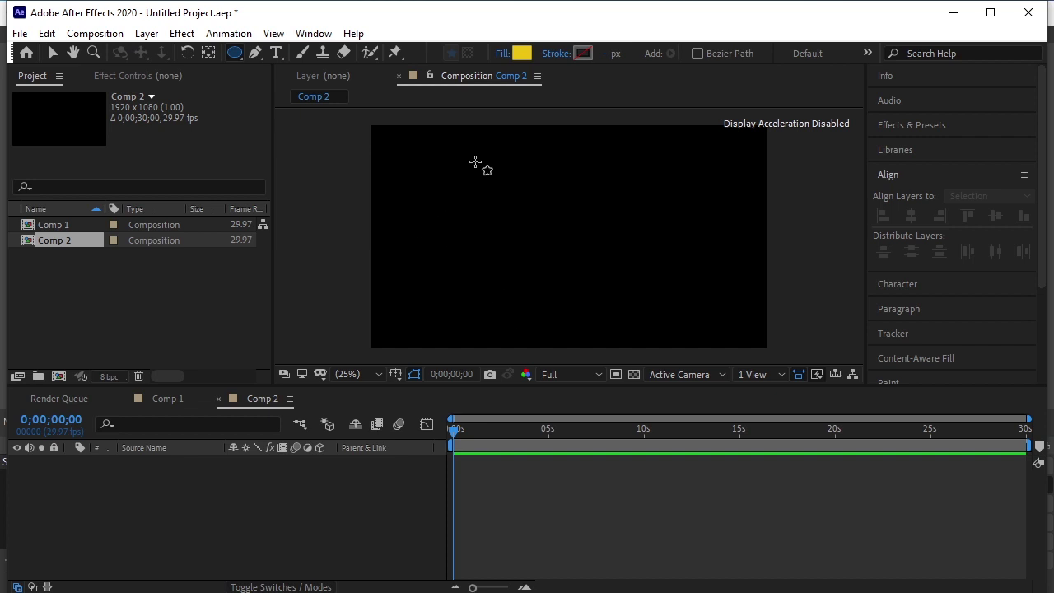
left_click_drag(476, 161, 643, 276)
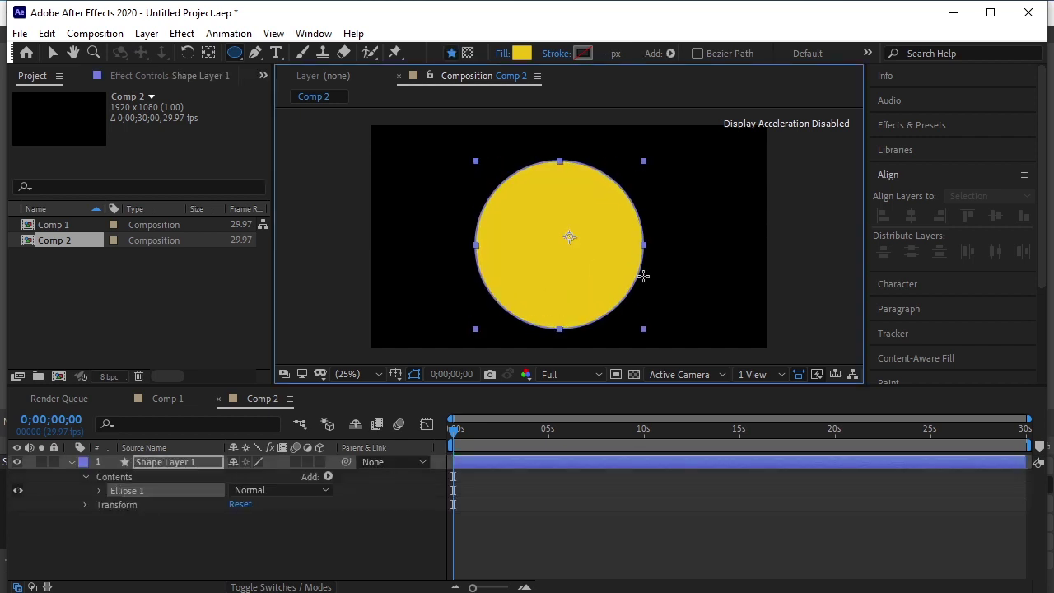
left_click(208, 54)
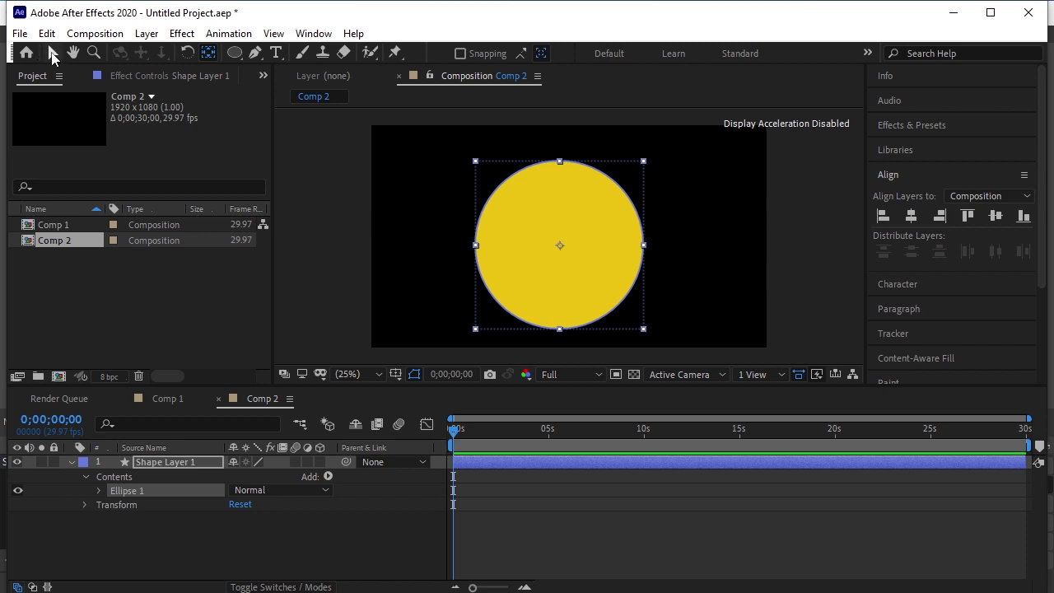
Step: Set the circle's fill to None and its stroke to Solid Color
left_click(52, 53)
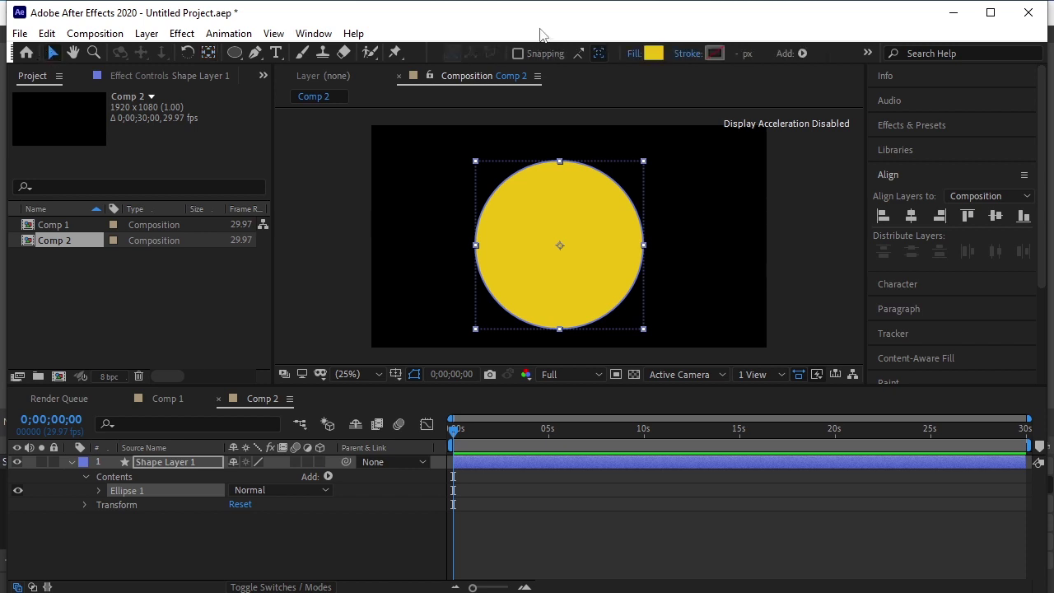
left_click(634, 52)
left_click(445, 368)
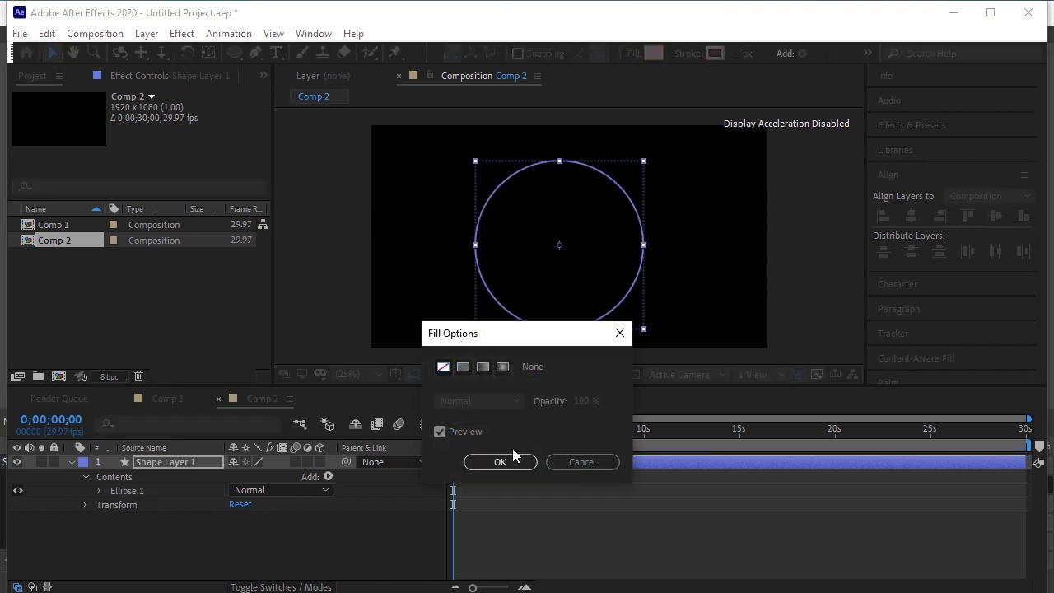
left_click(510, 461)
left_click(690, 54)
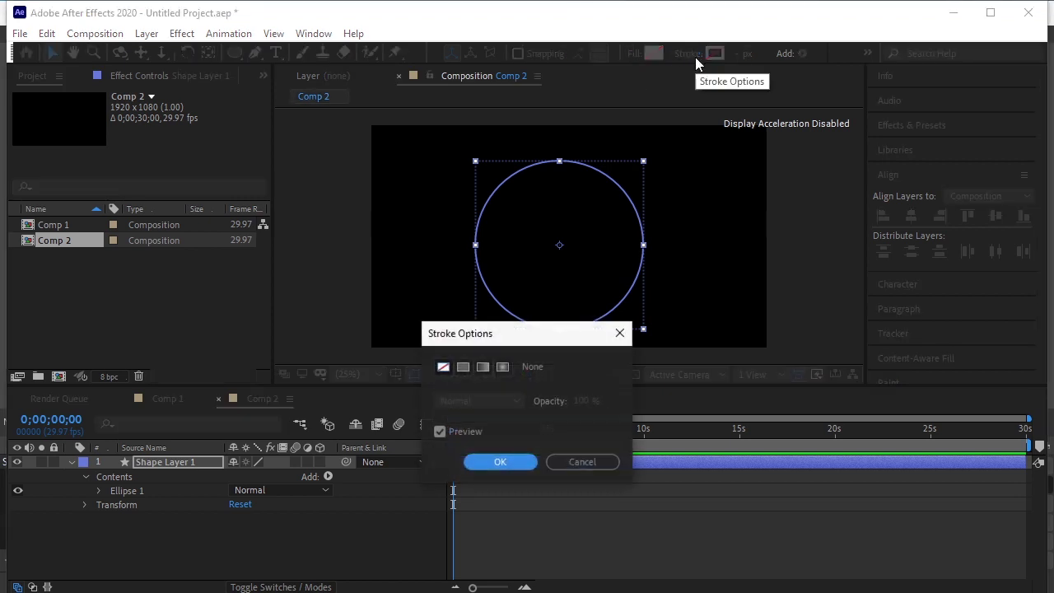
left_click(463, 367)
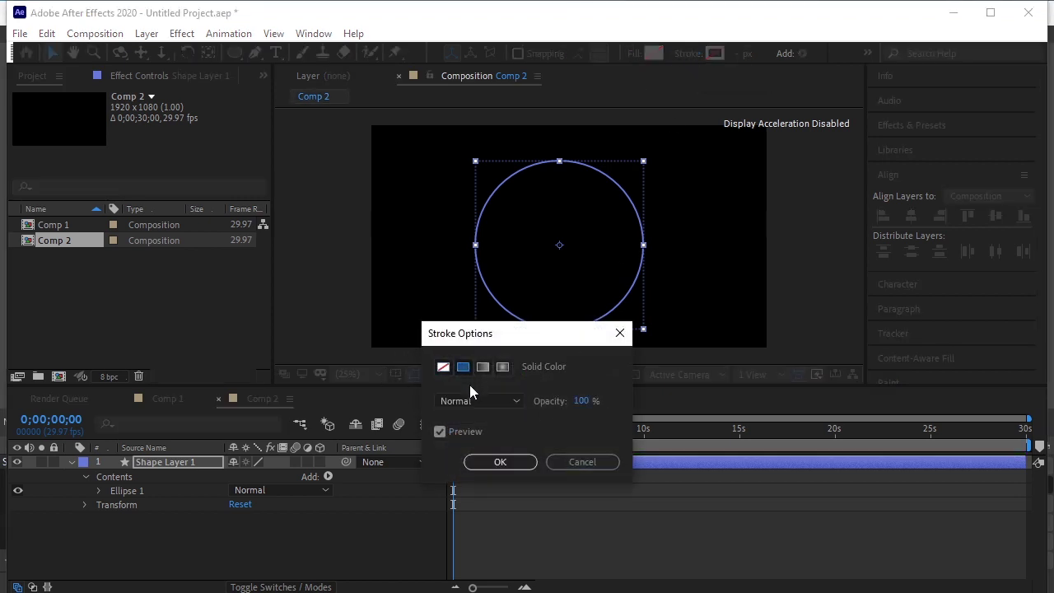
left_click(500, 461)
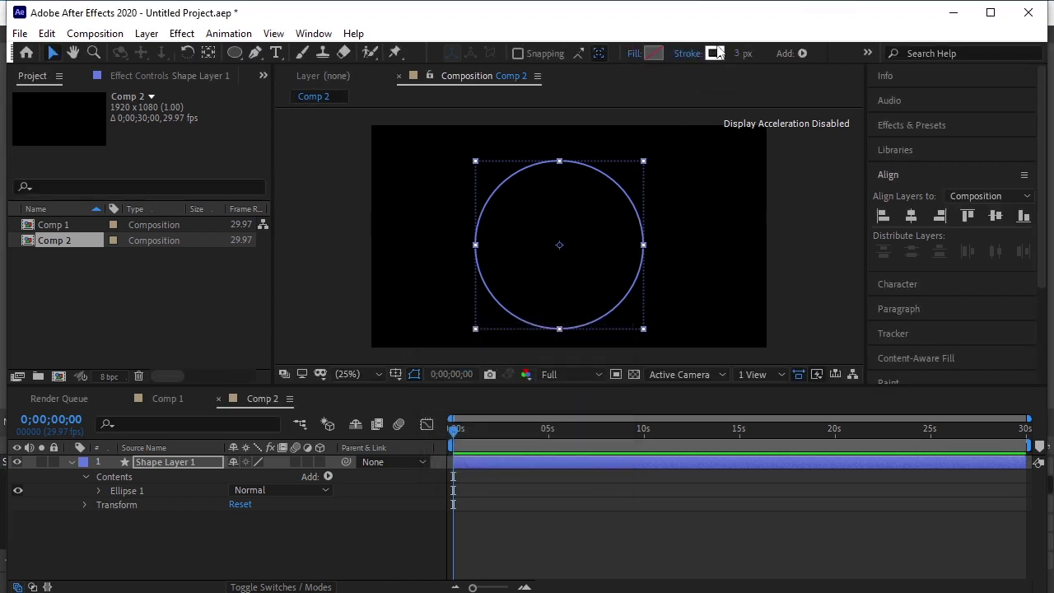
Step: Set the circle's stroke colour to yellow F7DF12
left_click(714, 53)
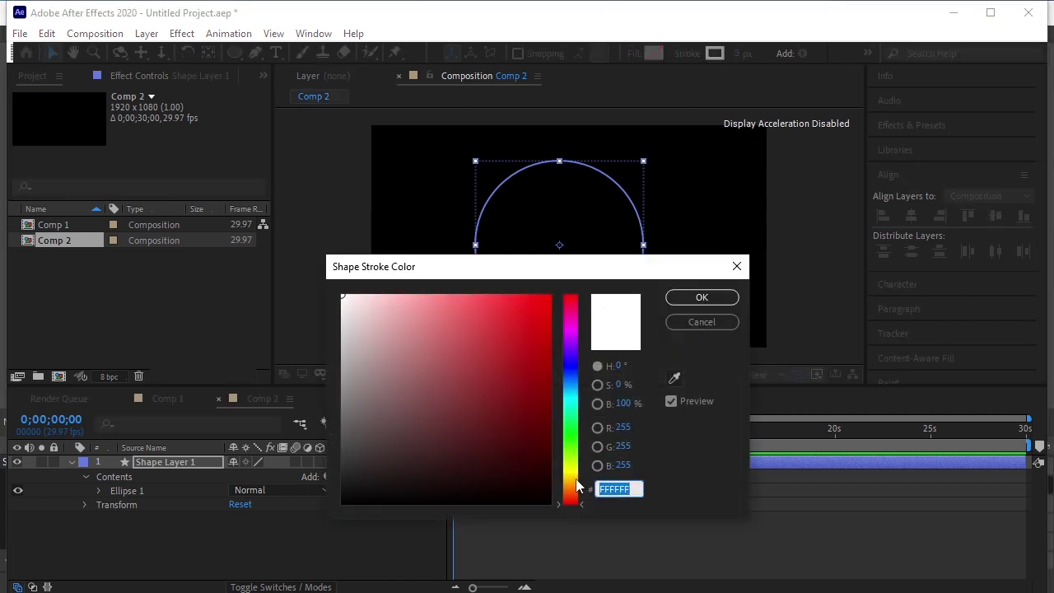
left_click_drag(576, 484, 577, 472)
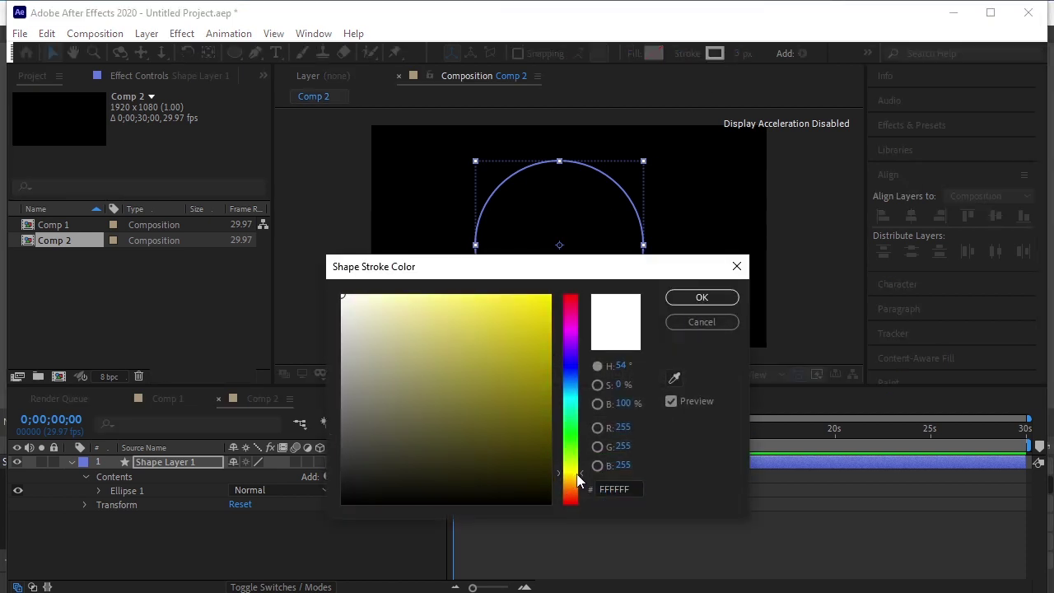
mouse_move(515, 303)
left_mouse_down()
mouse_move(547, 292)
mouse_move(543, 322)
mouse_move(533, 316)
left_mouse_up()
left_click(573, 475)
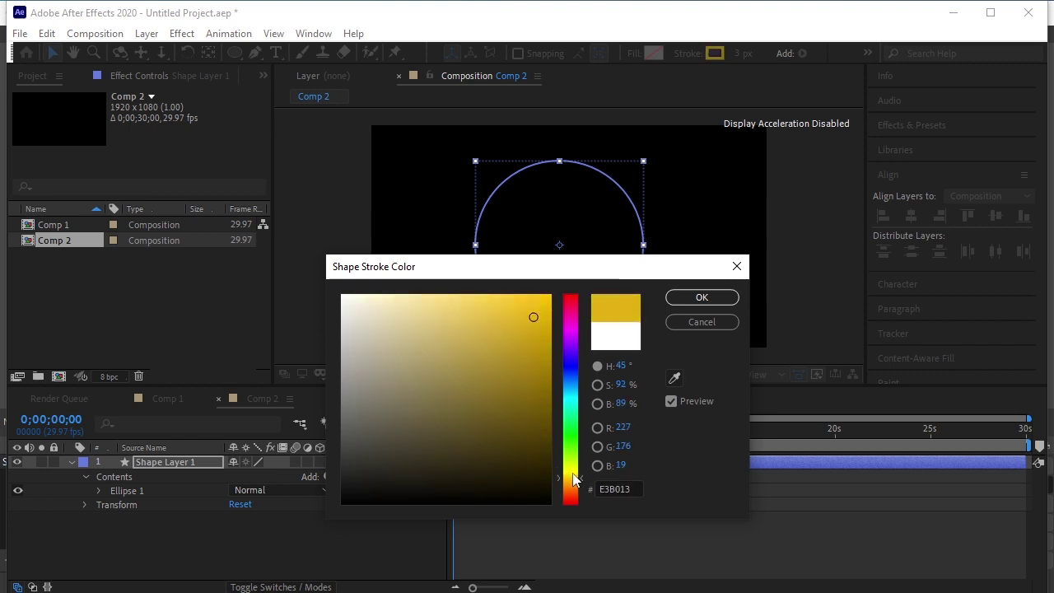
left_click_drag(573, 473, 581, 469)
left_click_drag(549, 320, 535, 304)
left_click(700, 299)
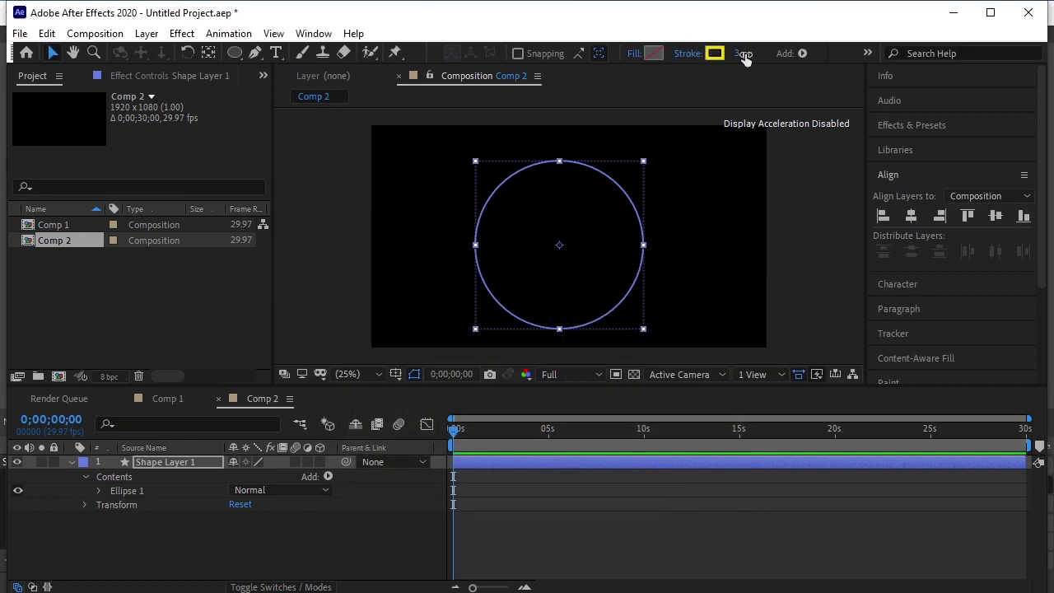
Step: Widen the stroke to 58 px, shrink the ring, and centre it horizontally and vertically
left_click_drag(745, 59, 804, 74)
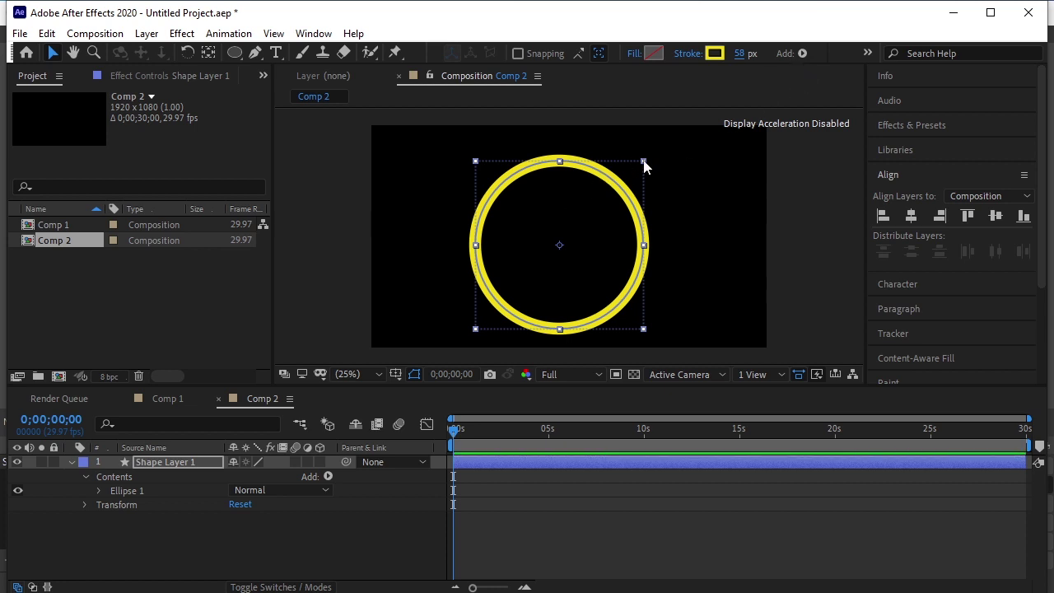
left_click_drag(645, 163, 672, 243)
left_click(910, 216)
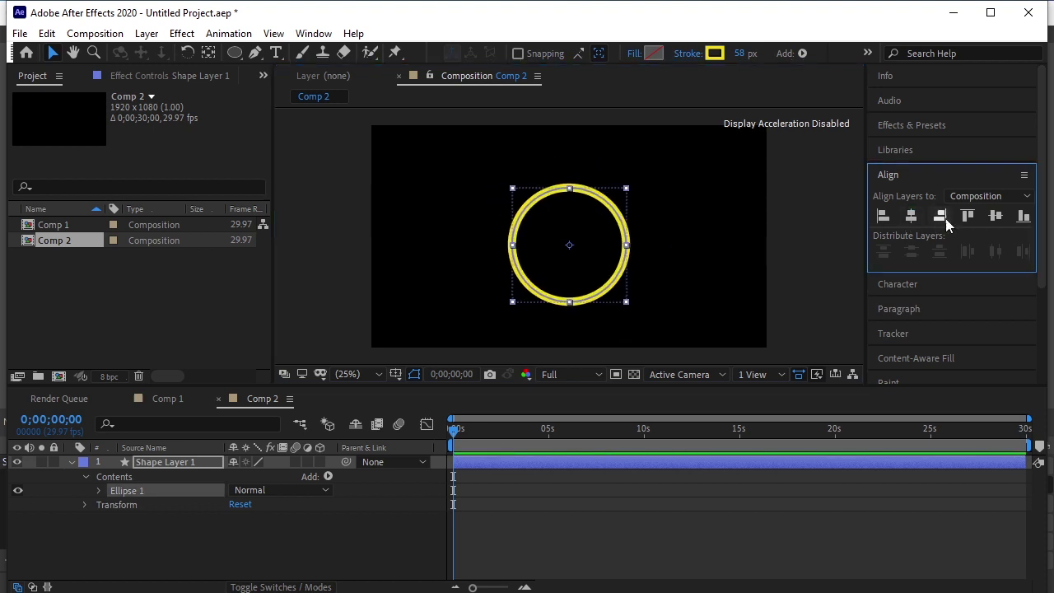
left_click(995, 216)
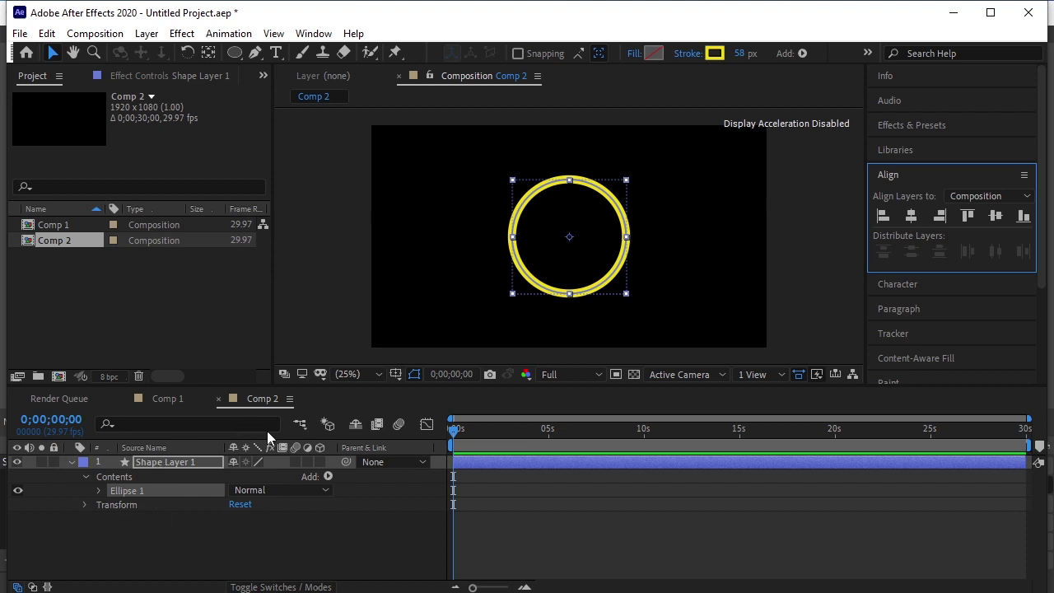
Step: Add a Repeater to the ring and expand Repeater 1 and its Transform group
left_click(328, 477)
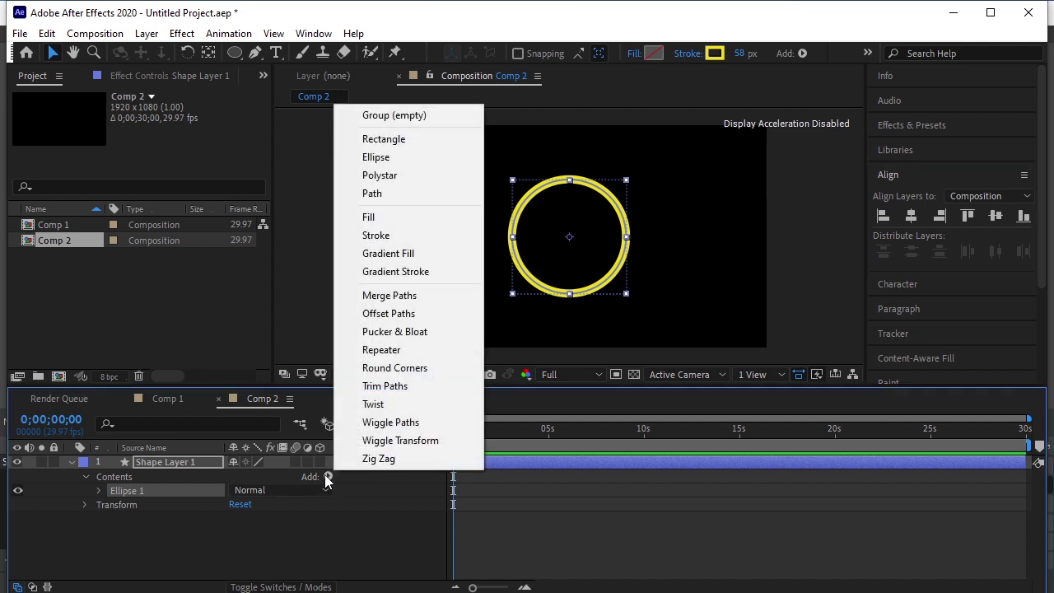
left_click(395, 350)
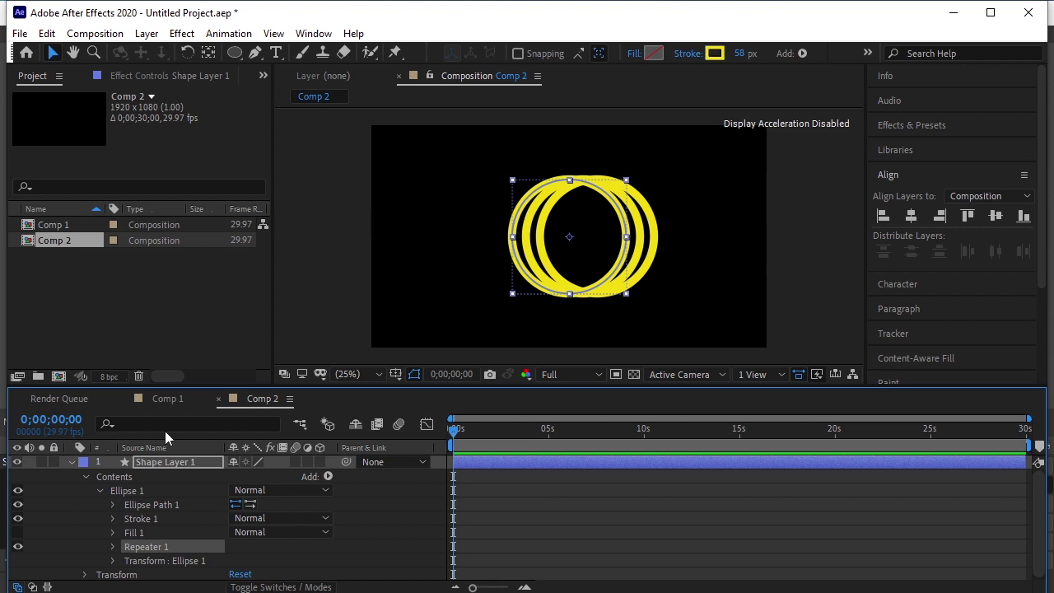
scroll(131, 494, "down", 1)
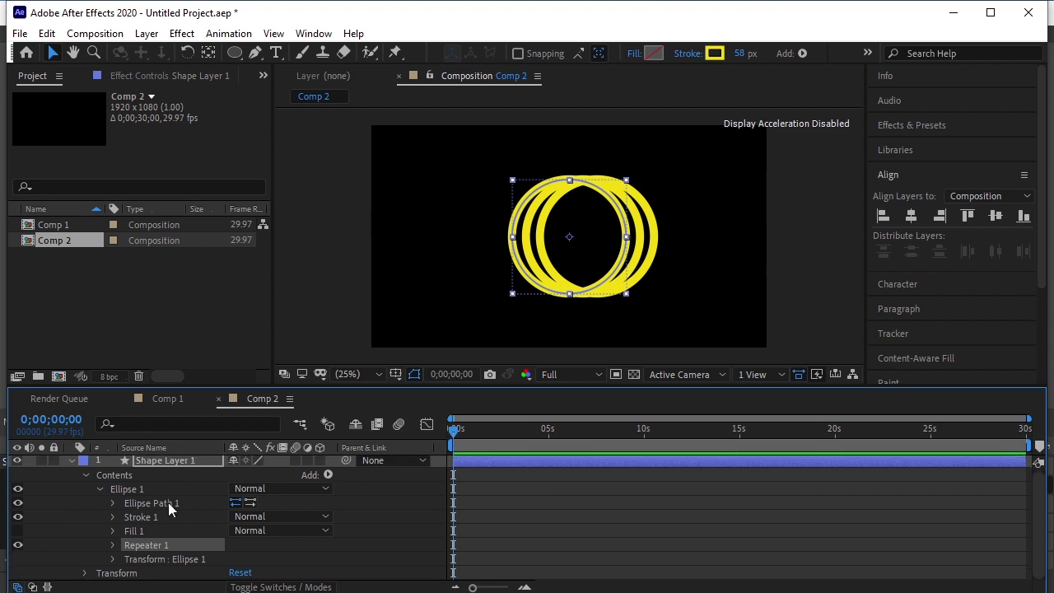
left_click(113, 545)
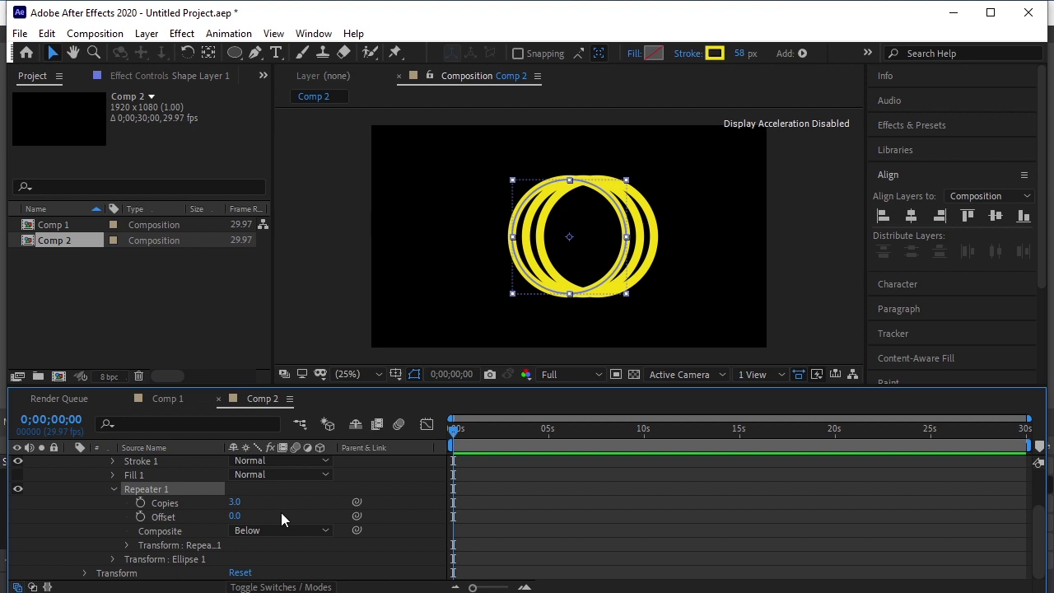
left_click(126, 545)
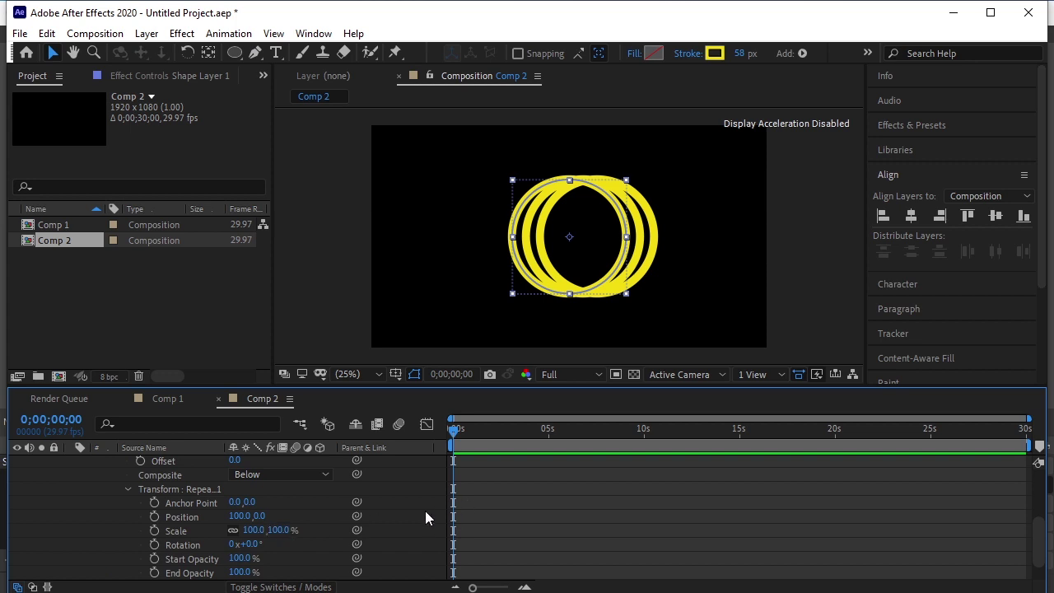
Step: Set the Repeater position offset to 0 and copies to 150
left_click(239, 516)
type("0")
key("Return")
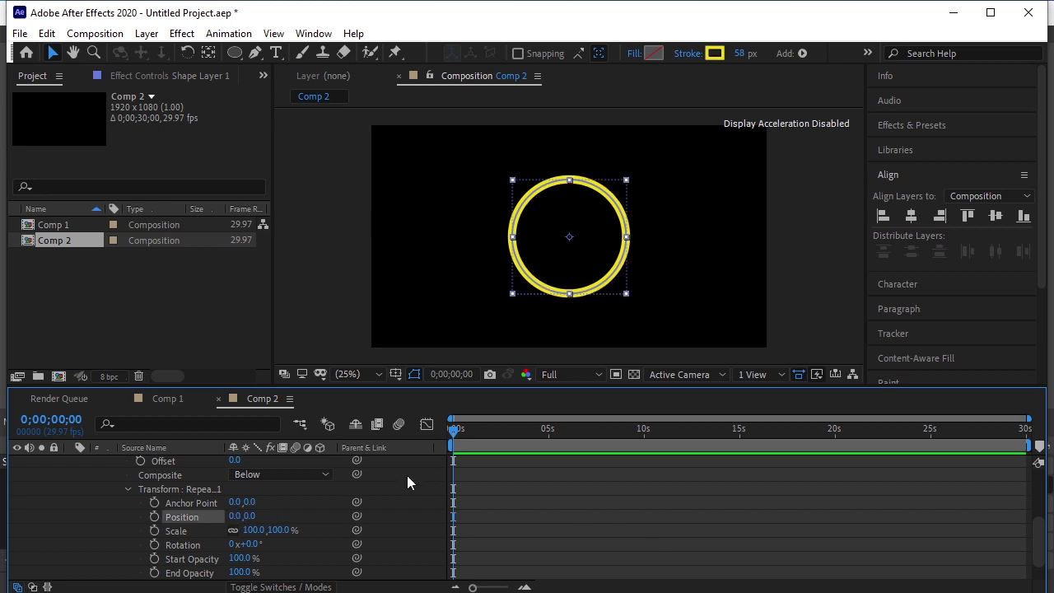
scroll(307, 515, "up", 2)
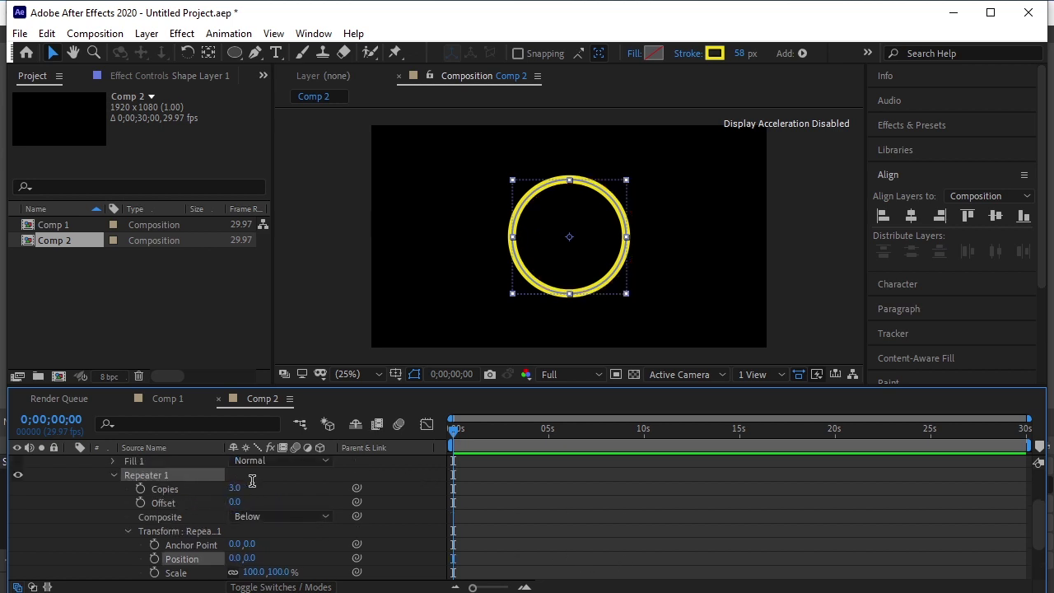
left_click(235, 487)
type("150")
key("Return")
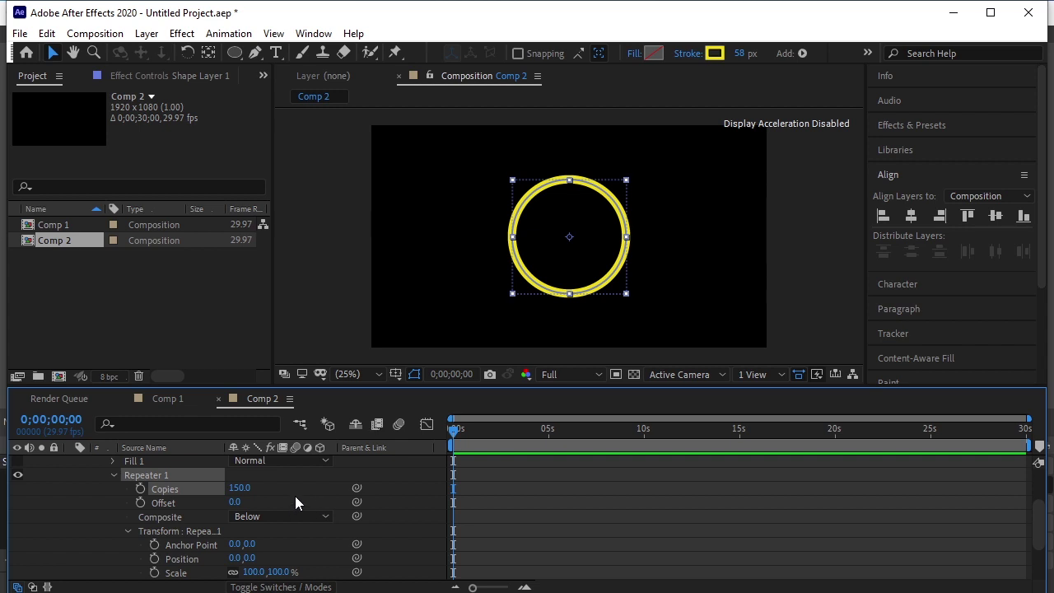
Step: Scale the repeated rings to 73% and reduce the copies to 100
scroll(284, 519, "down", 2)
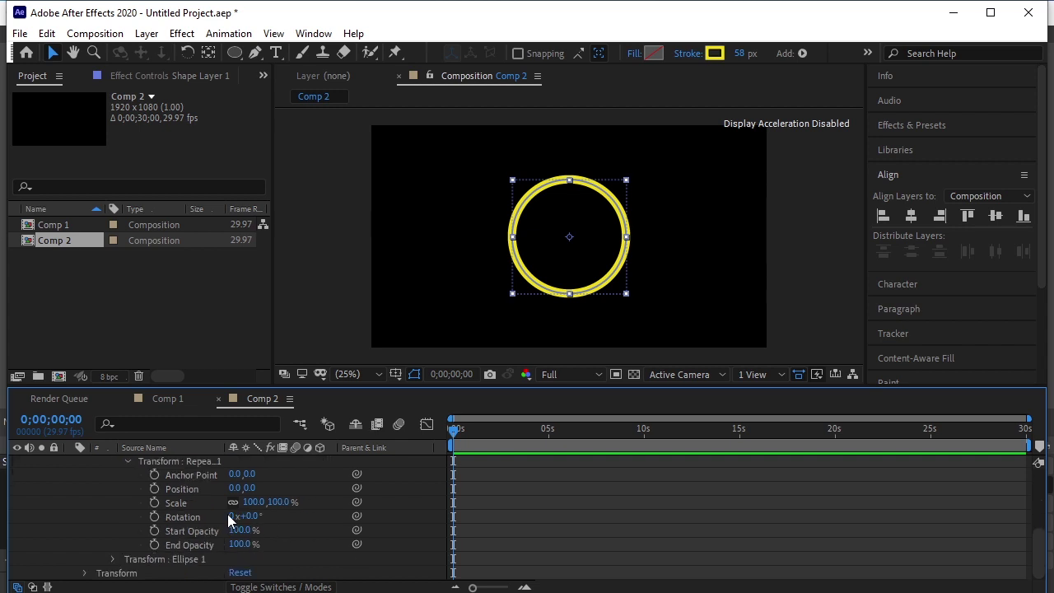
left_click_drag(271, 503, 252, 501)
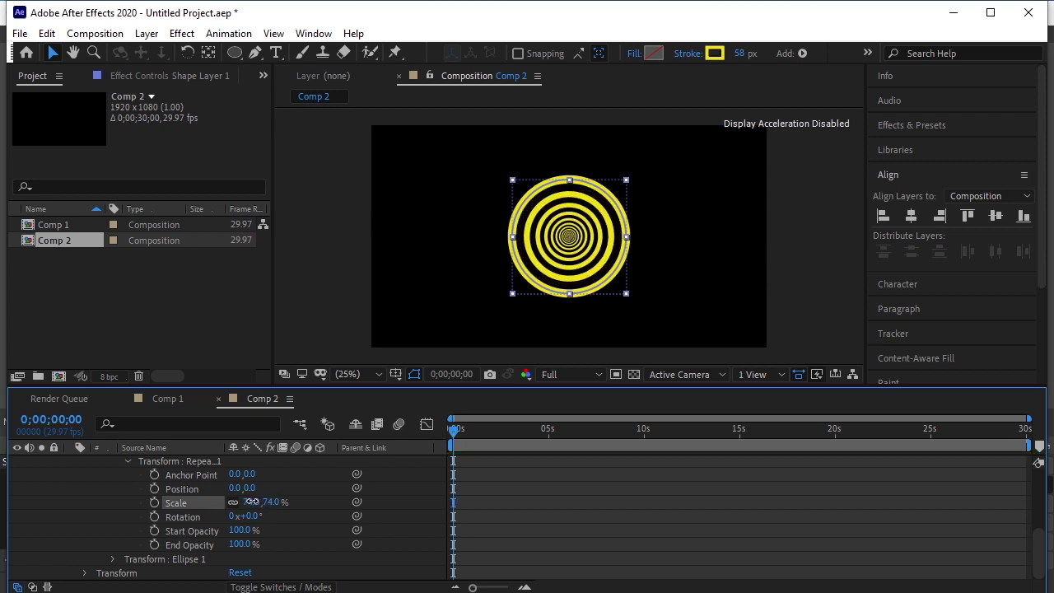
mouse_move(252, 501)
left_mouse_down()
mouse_move(268, 502)
mouse_move(251, 509)
left_mouse_up()
scroll(251, 510, "up", 3)
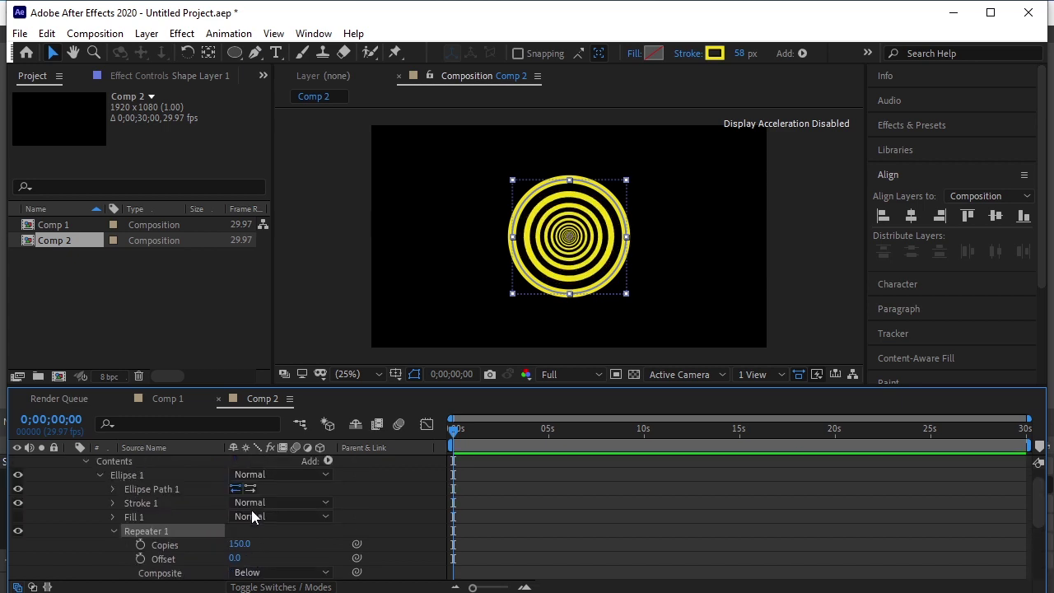
scroll(251, 516, "down", 2)
scroll(247, 494, "up", 1)
left_click(240, 475)
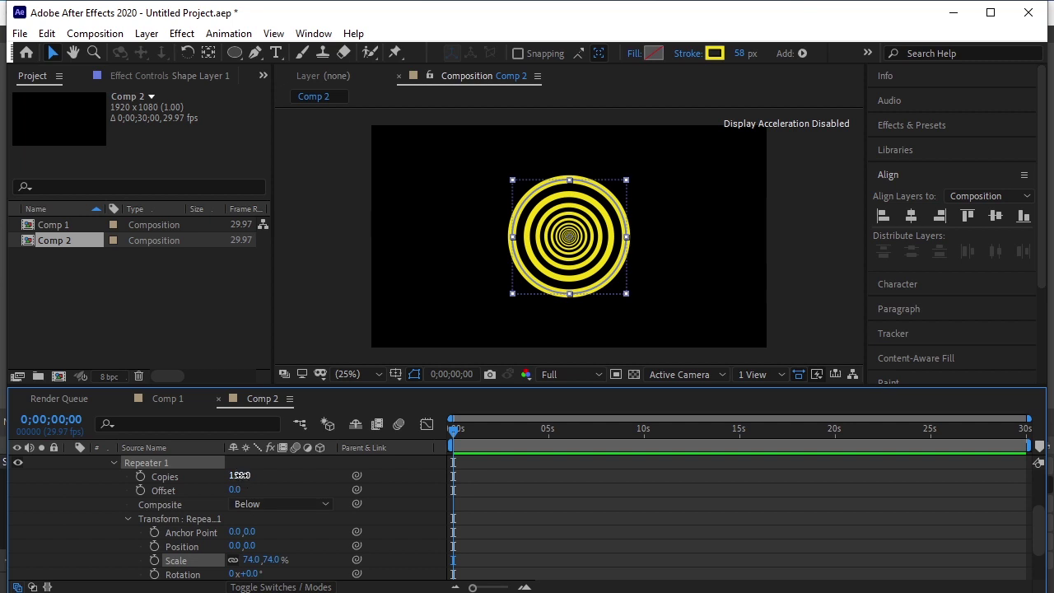
type("1")
key("Return")
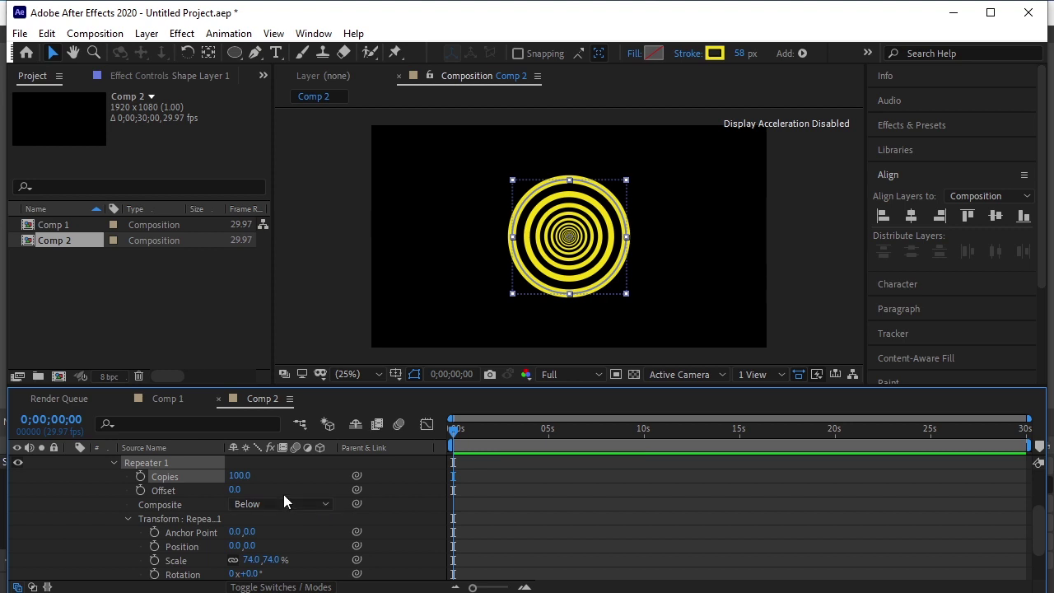
left_click_drag(256, 560, 251, 559)
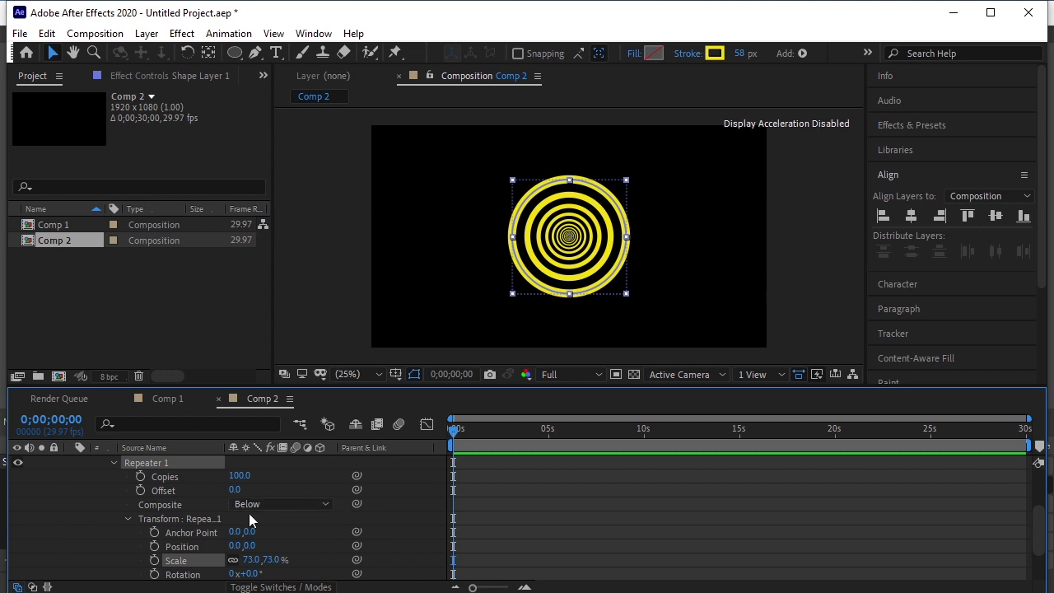
Step: Change the Repeater to offset -5, scale 66% and 200 copies
left_click_drag(233, 490, 229, 492)
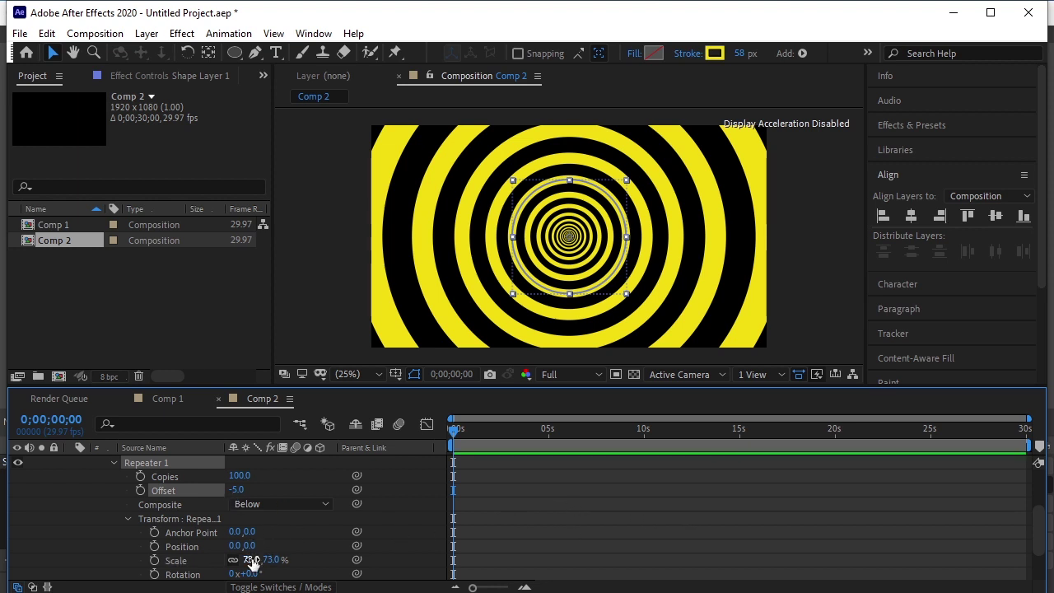
left_click_drag(254, 561, 249, 560)
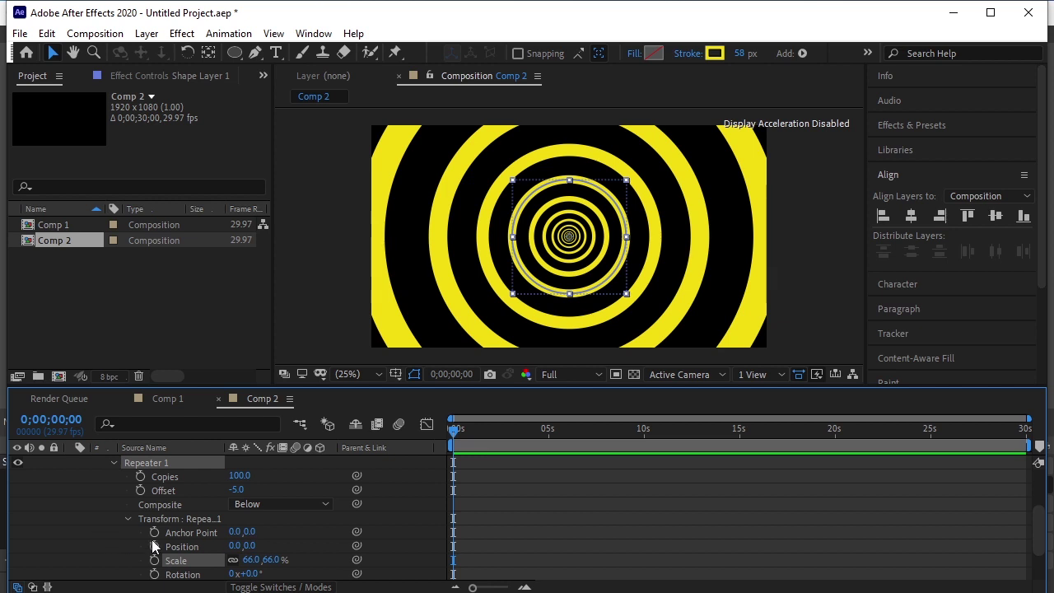
left_click(107, 492)
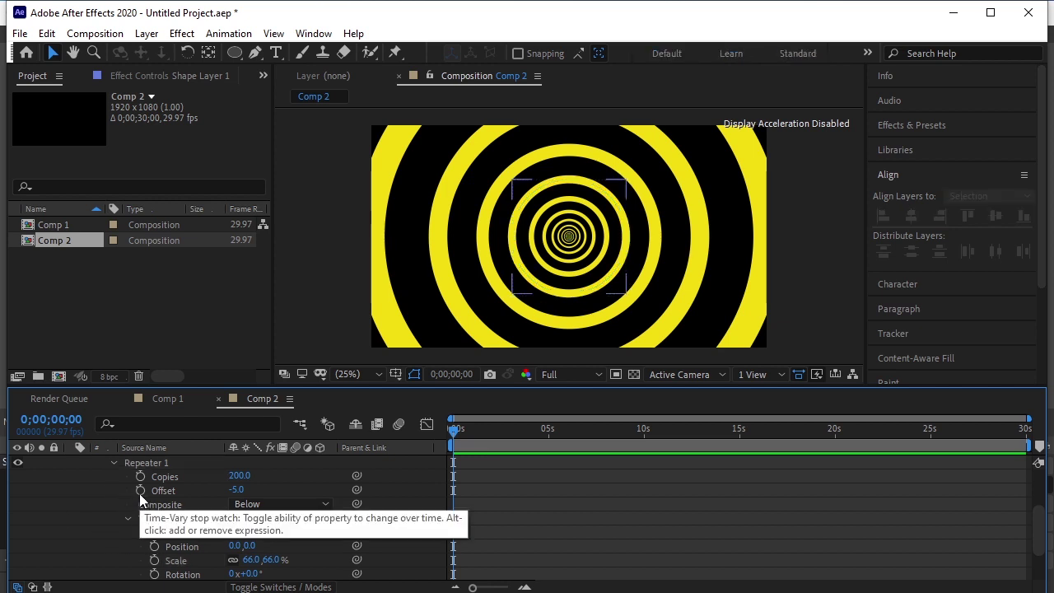
Step: Keyframe Repeater Offset at -5 at the start and -10 at 0;00;01;20, then preview
left_click(140, 491)
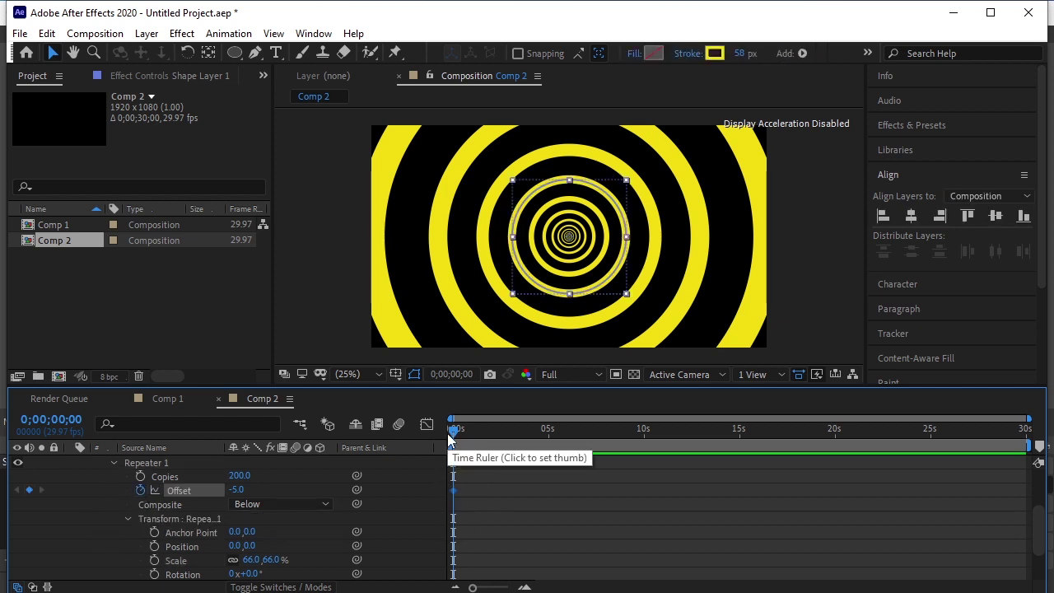
left_click_drag(457, 431, 488, 479)
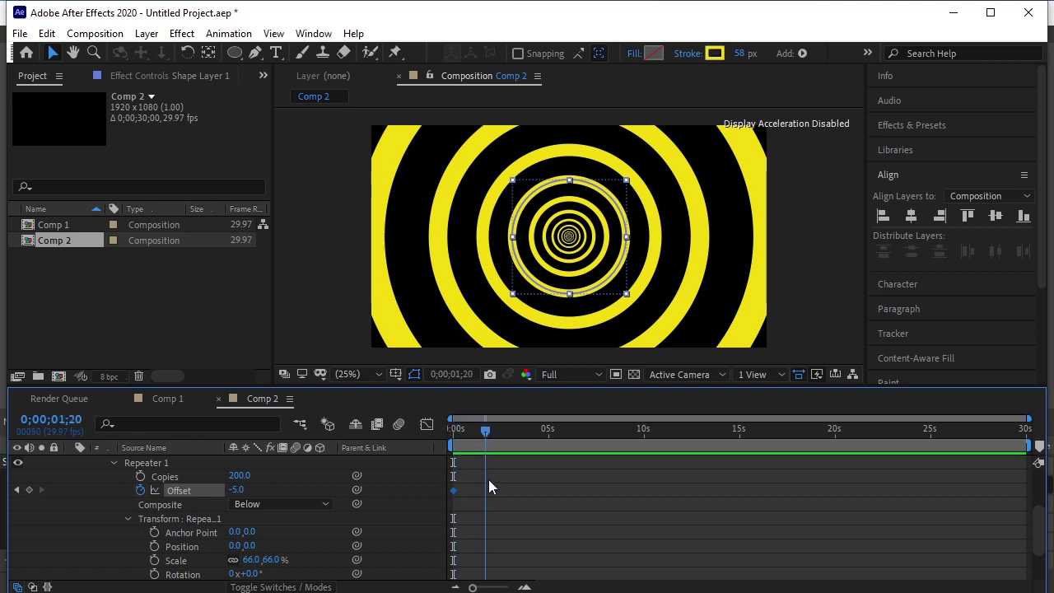
left_click(236, 489)
type("-10")
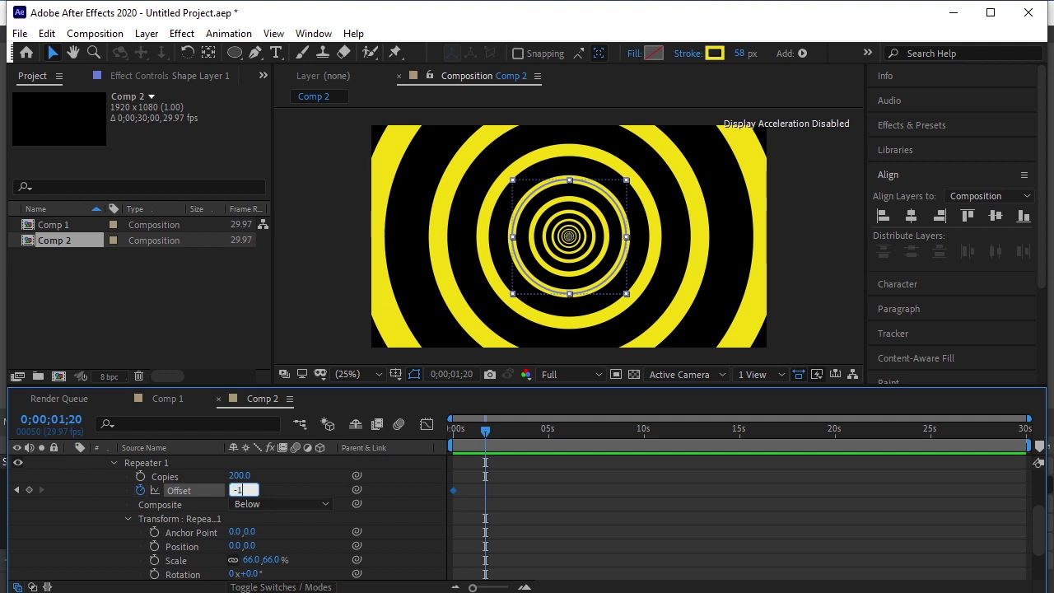
left_click(507, 488)
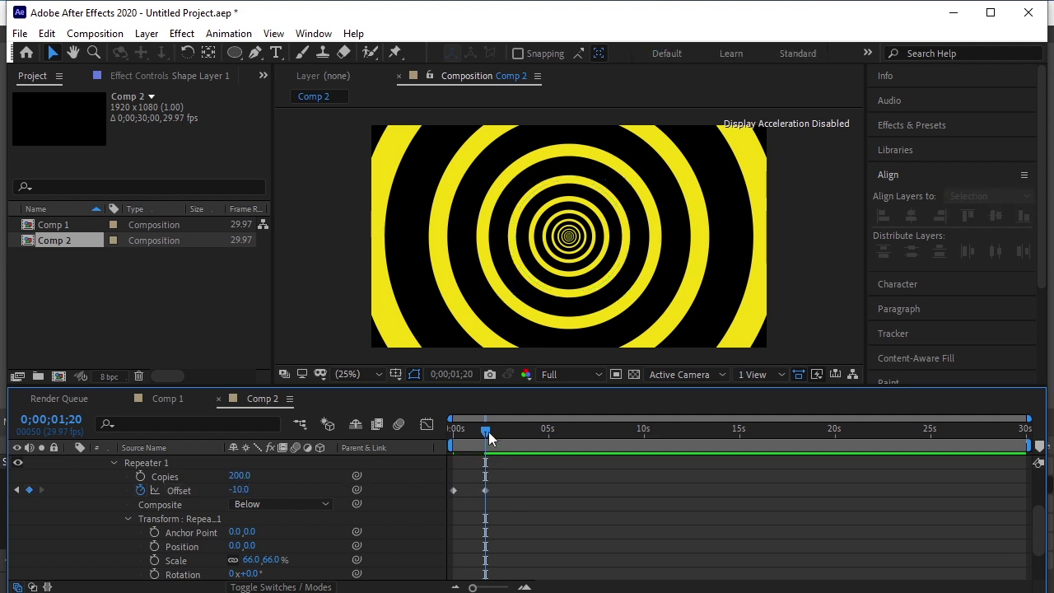
left_click_drag(486, 429, 418, 455)
key("space")
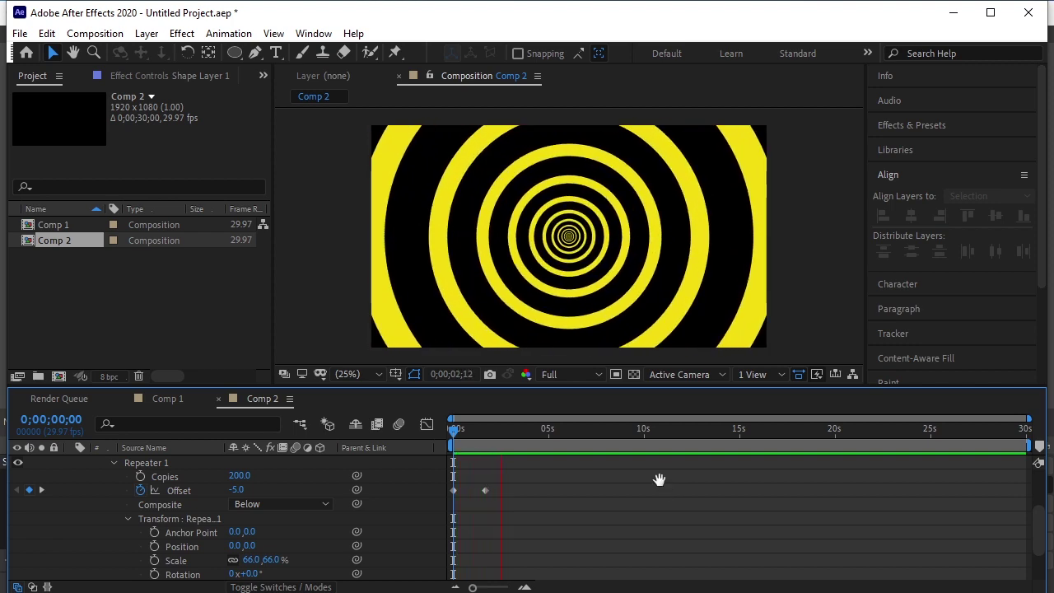
key("space")
Step: Add an Offset keyframe of -30 at the last frame and preview the animation
key("End")
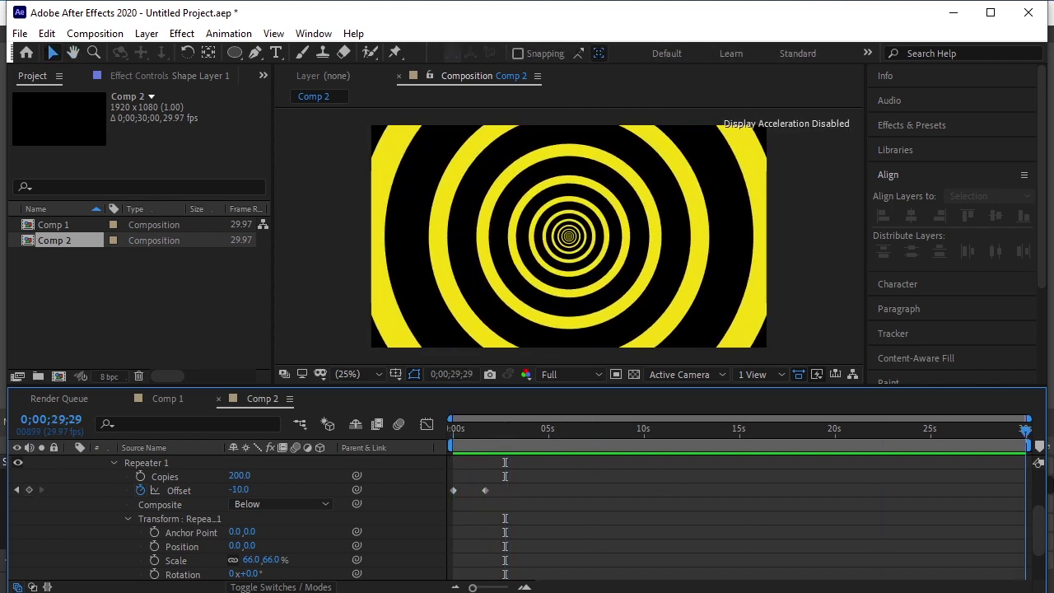
left_click(238, 489)
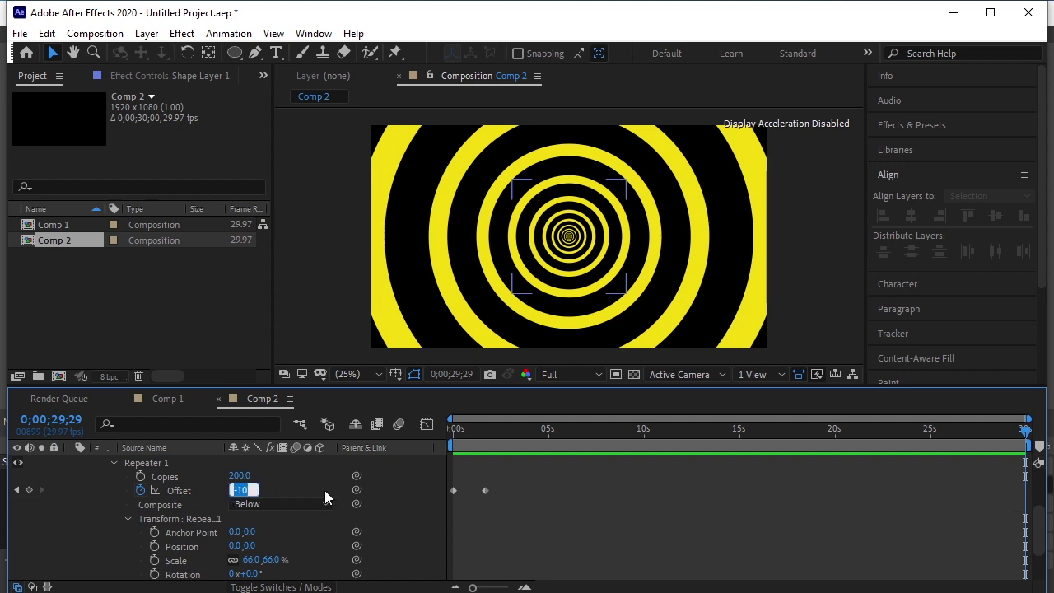
type("-30")
key("Return")
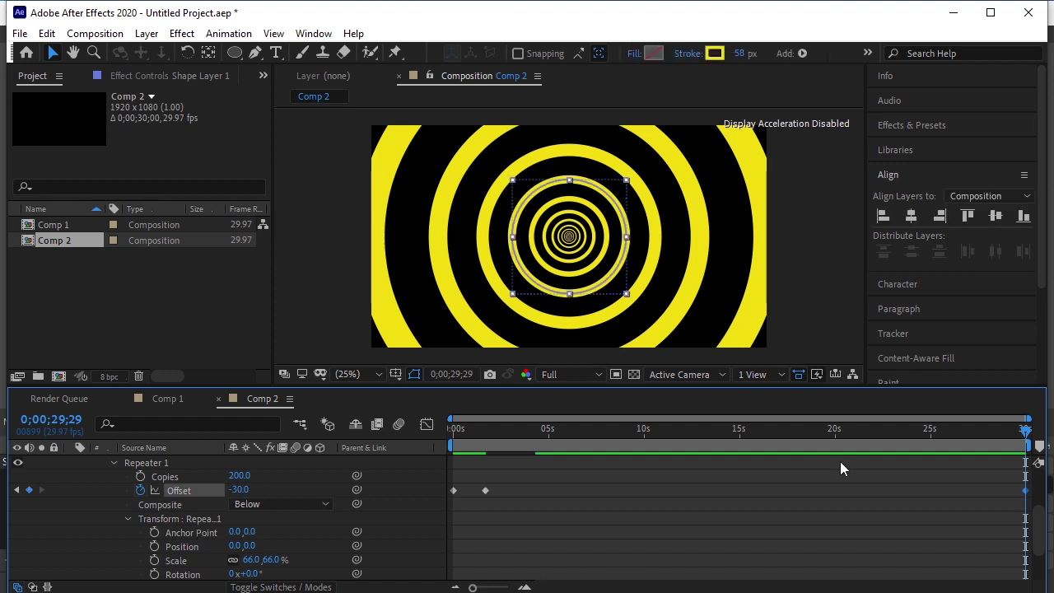
left_click_drag(1021, 449, 218, 479)
key("space")
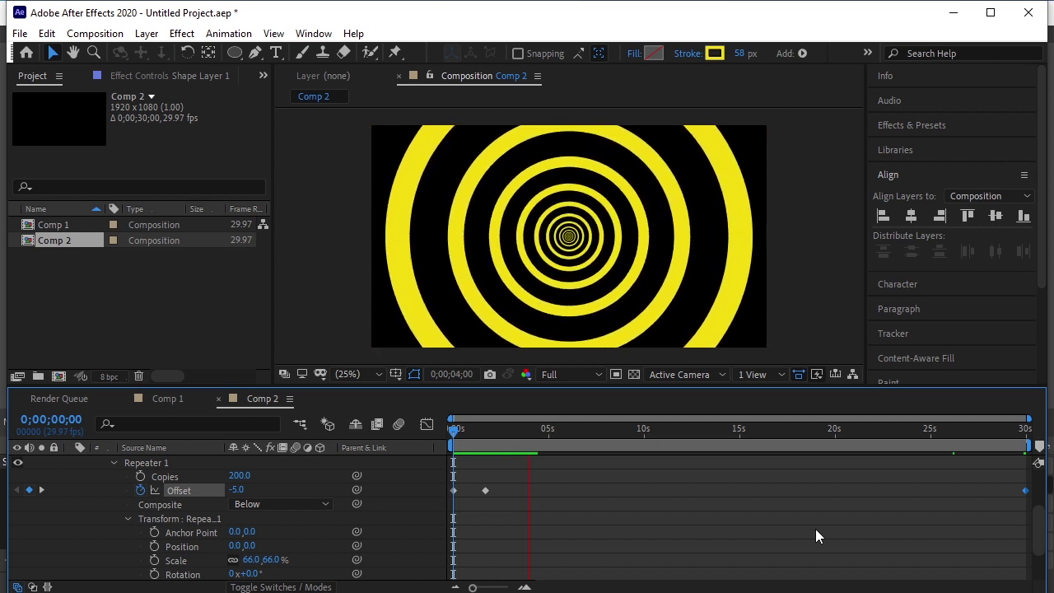
key("space")
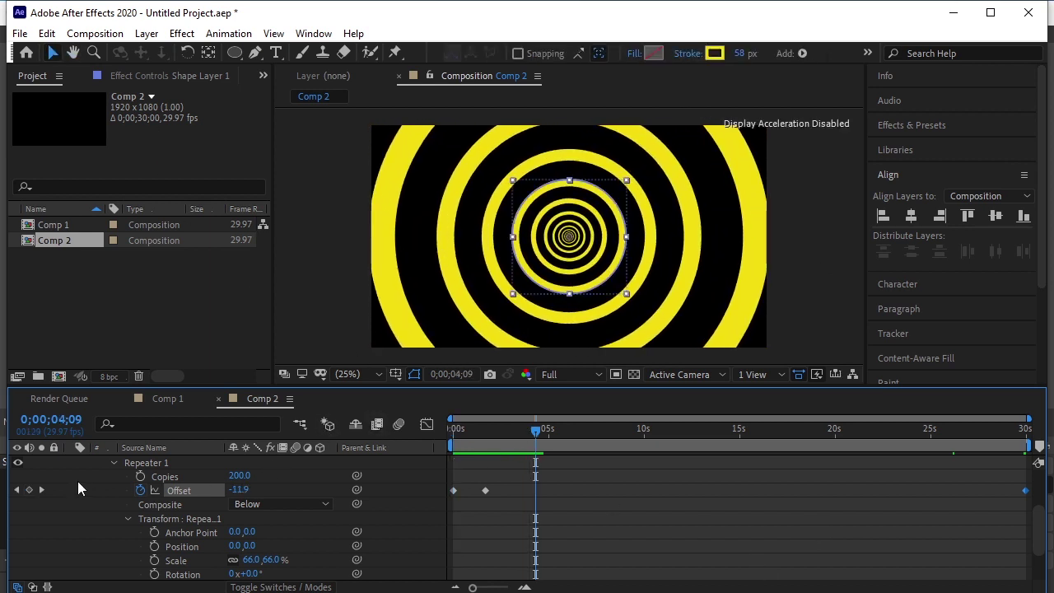
scroll(91, 481, "up", 3)
Step: Add Medium Orange Solid 1 in FFCC41 and move it beneath Shape Layer 1
left_click(68, 462)
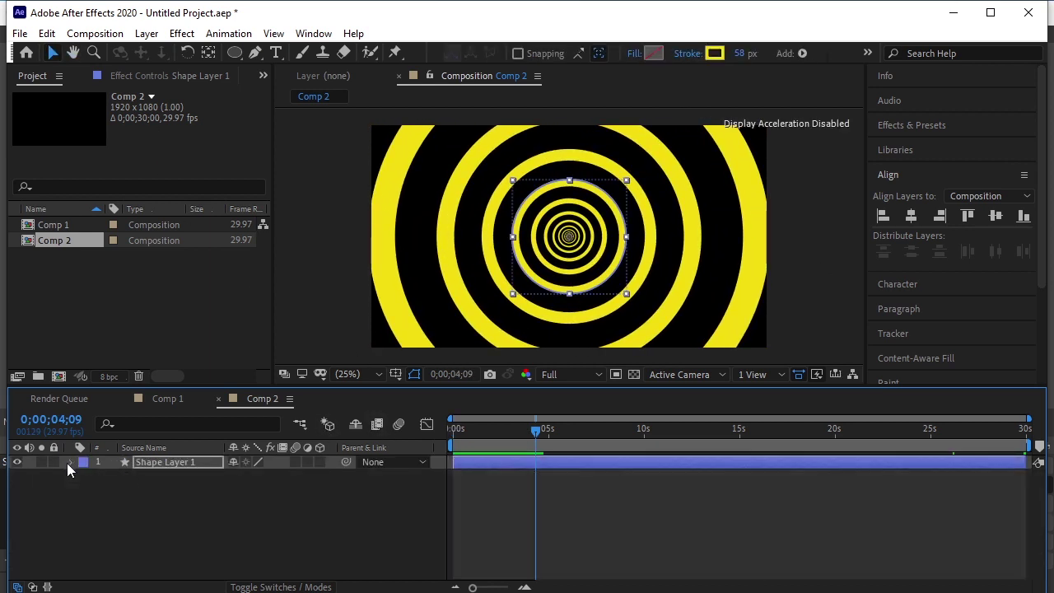
left_click(187, 520)
left_click(146, 32)
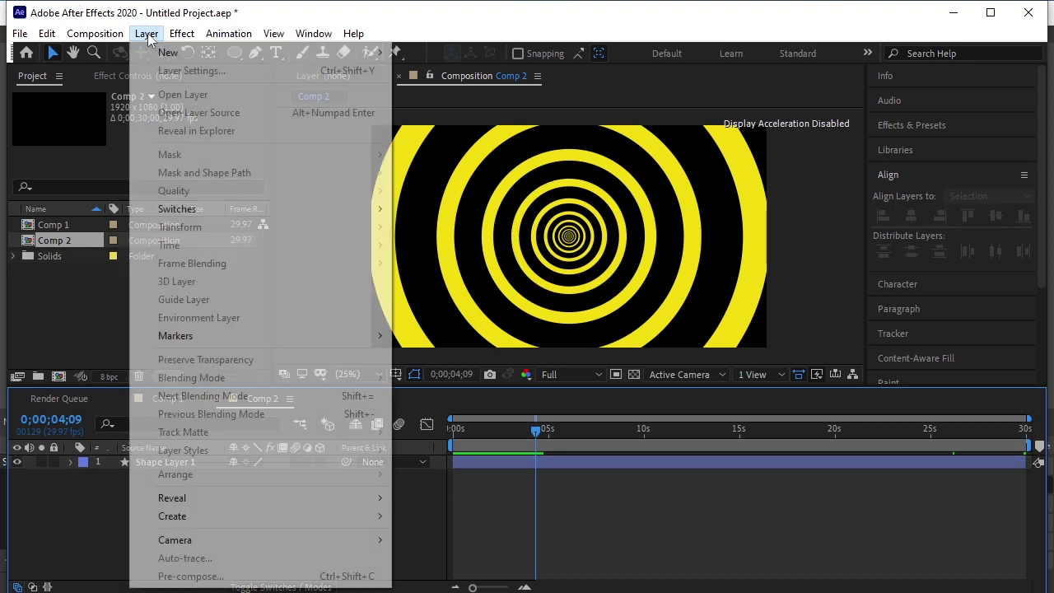
mouse_move(280, 57)
left_click(544, 69)
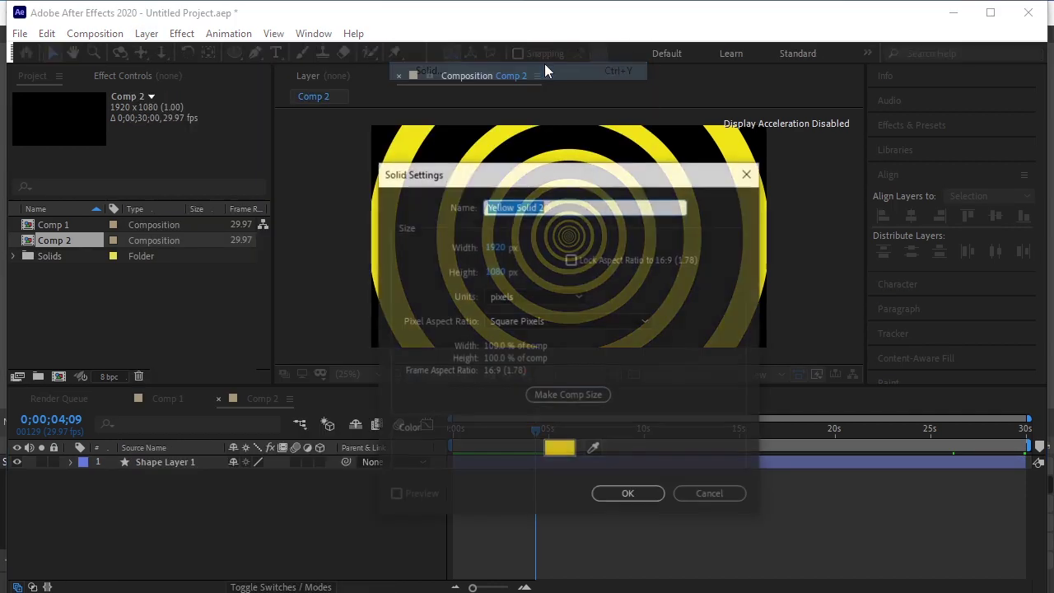
left_click(559, 448)
left_click_drag(519, 303, 497, 291)
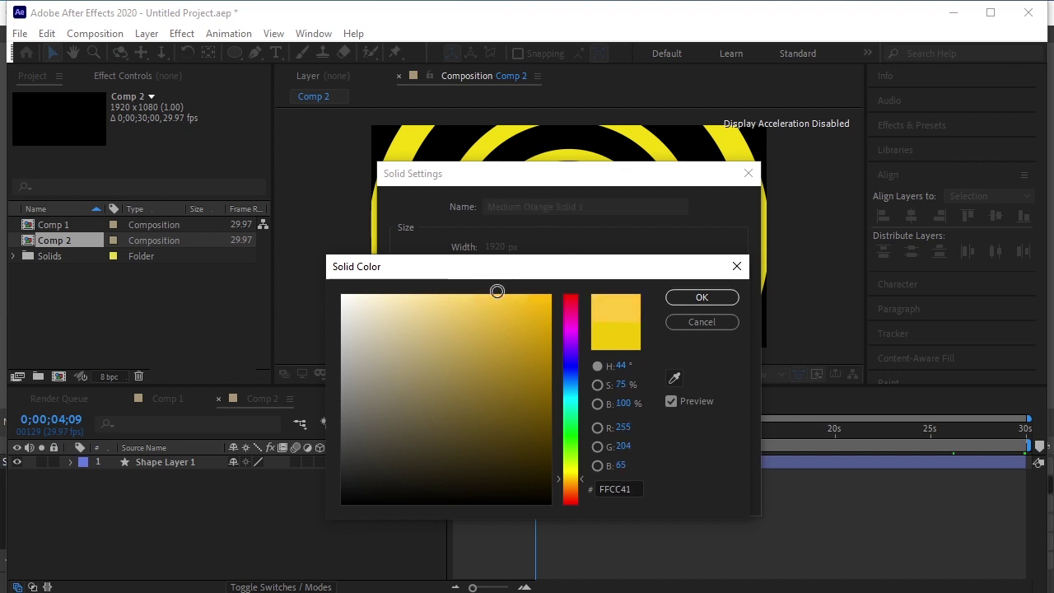
left_click(679, 297)
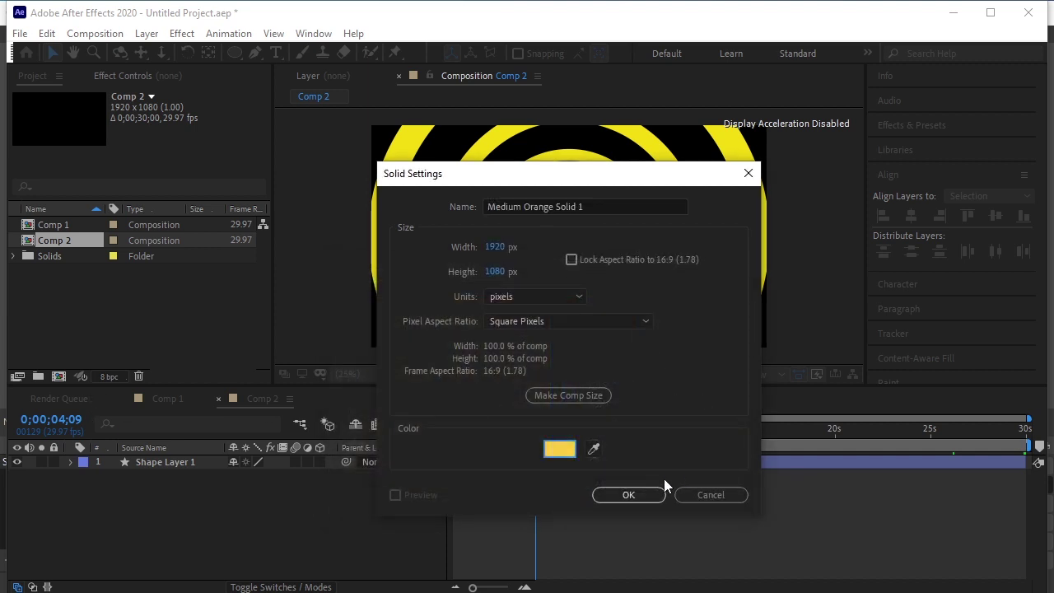
left_click(623, 495)
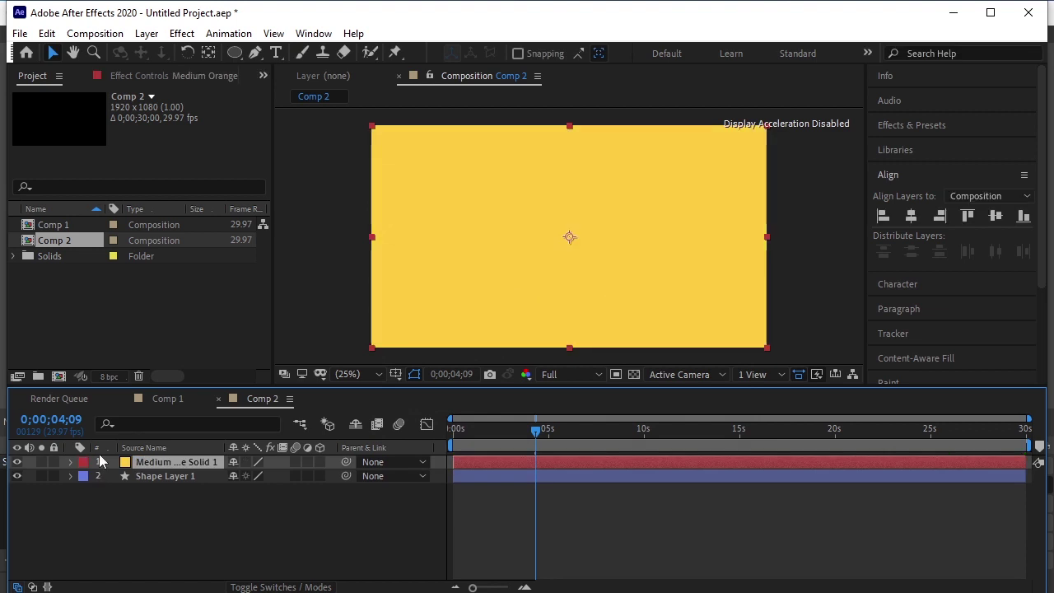
left_click_drag(175, 467, 178, 502)
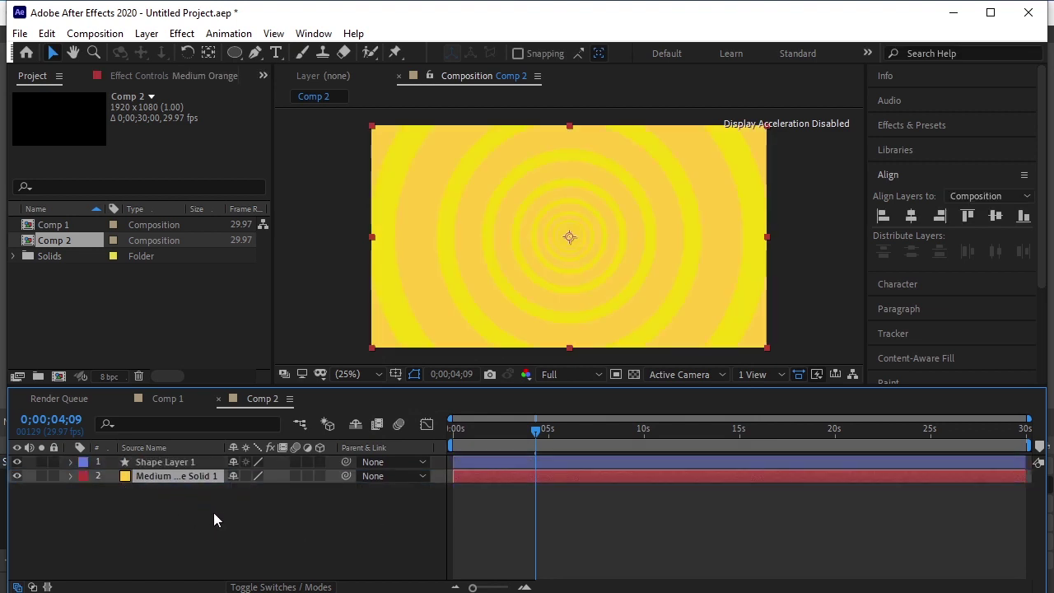
left_click(160, 462)
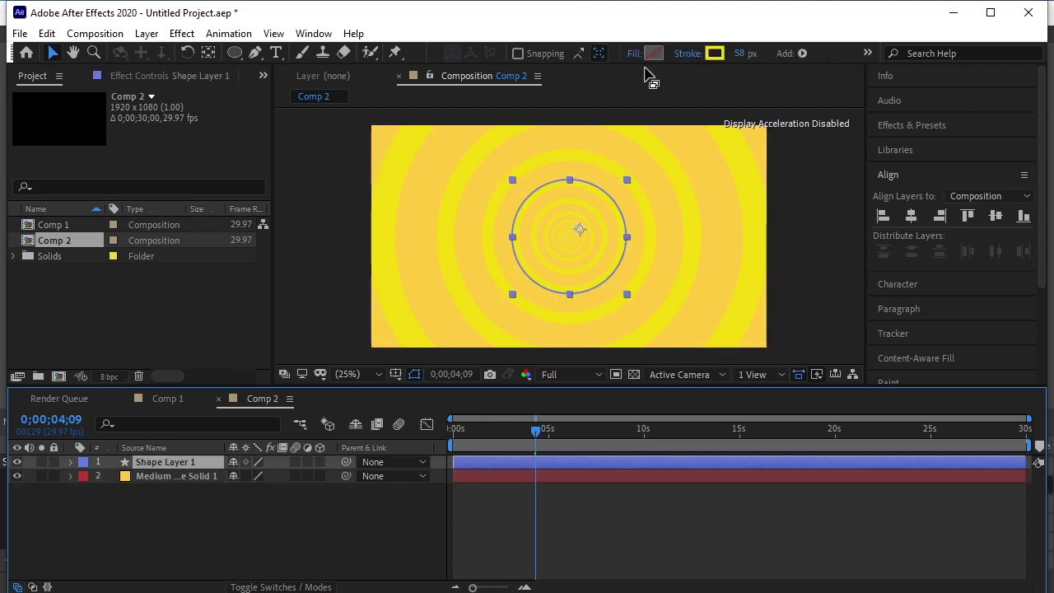
Step: Recolour the ring stroke to deep orange FFA60B
left_click(713, 55)
left_click(433, 294)
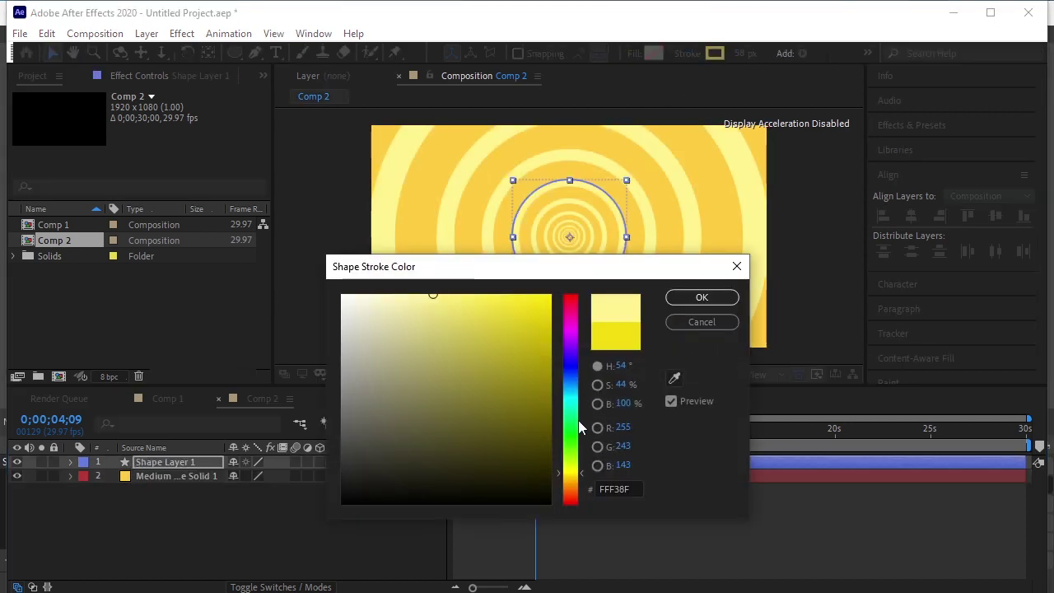
left_click_drag(590, 476, 578, 488)
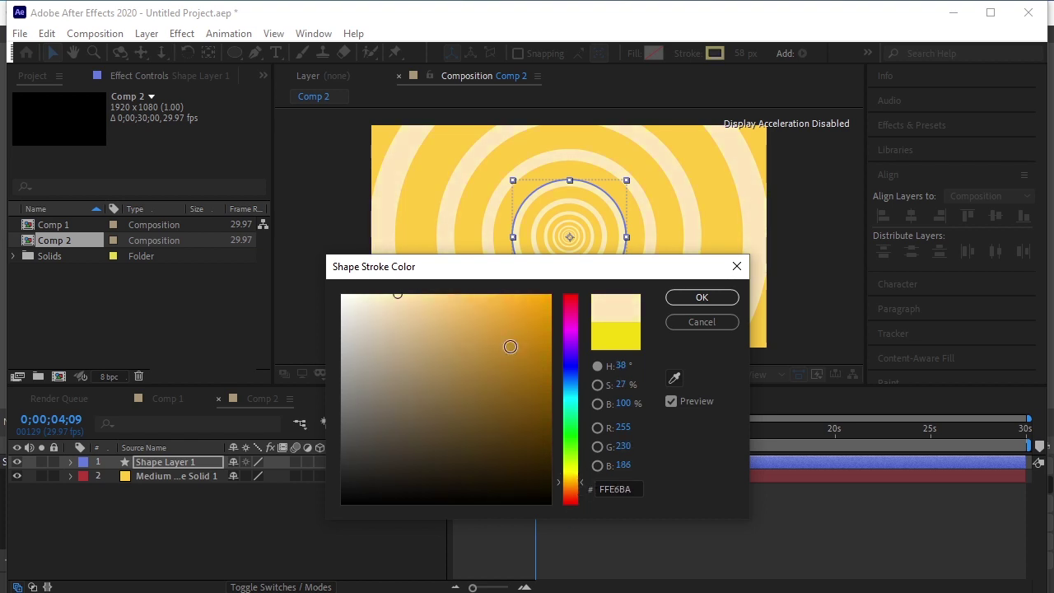
mouse_move(487, 316)
left_mouse_down()
mouse_move(485, 287)
mouse_move(473, 280)
mouse_move(460, 293)
mouse_move(429, 293)
mouse_move(532, 305)
mouse_move(533, 315)
mouse_move(534, 305)
mouse_move(534, 328)
mouse_move(541, 268)
mouse_move(565, 266)
left_mouse_up()
left_click(716, 298)
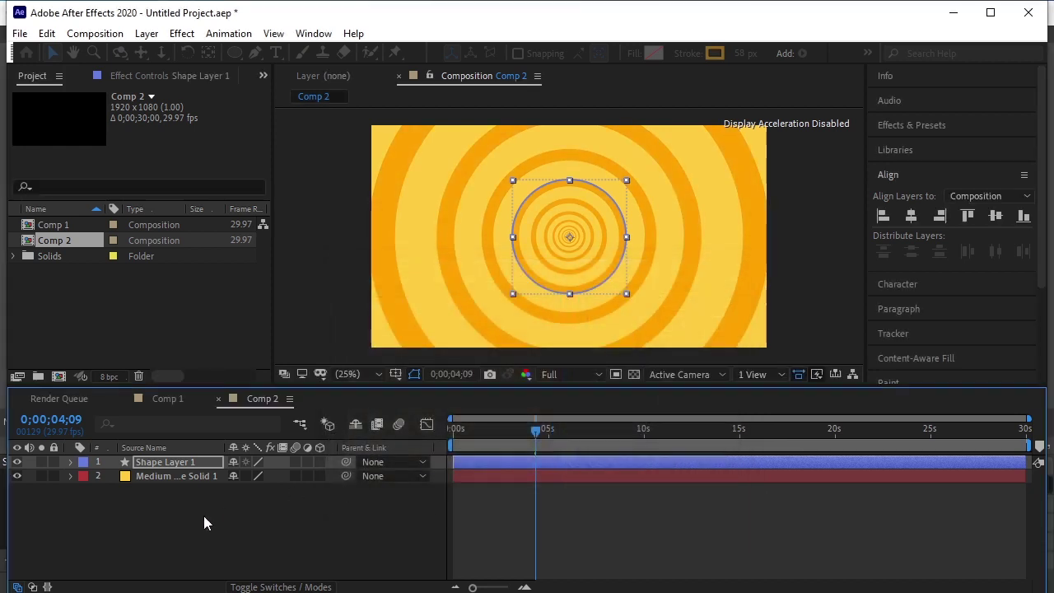
left_click(332, 531)
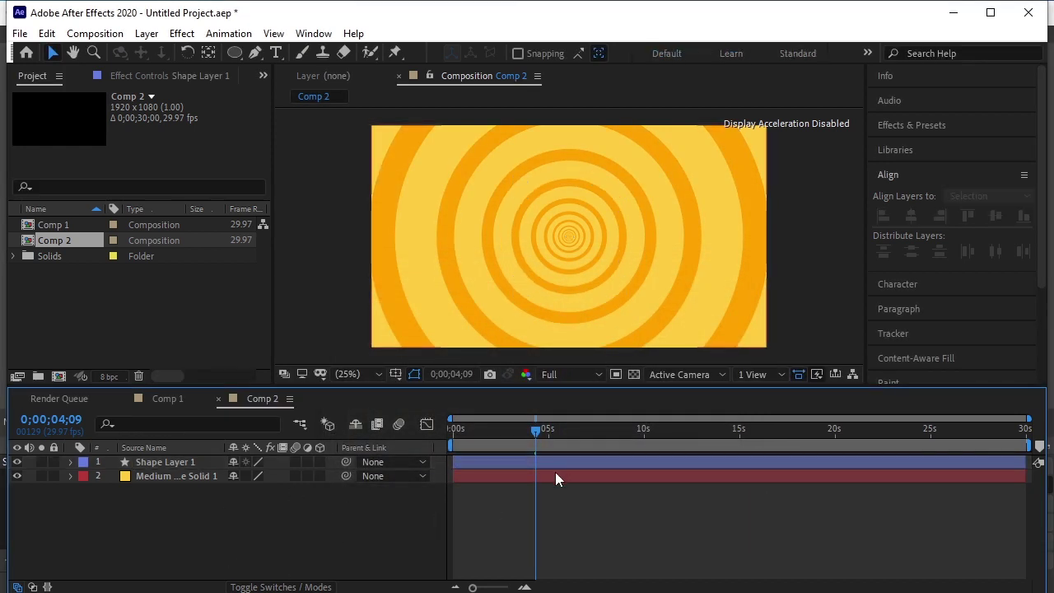